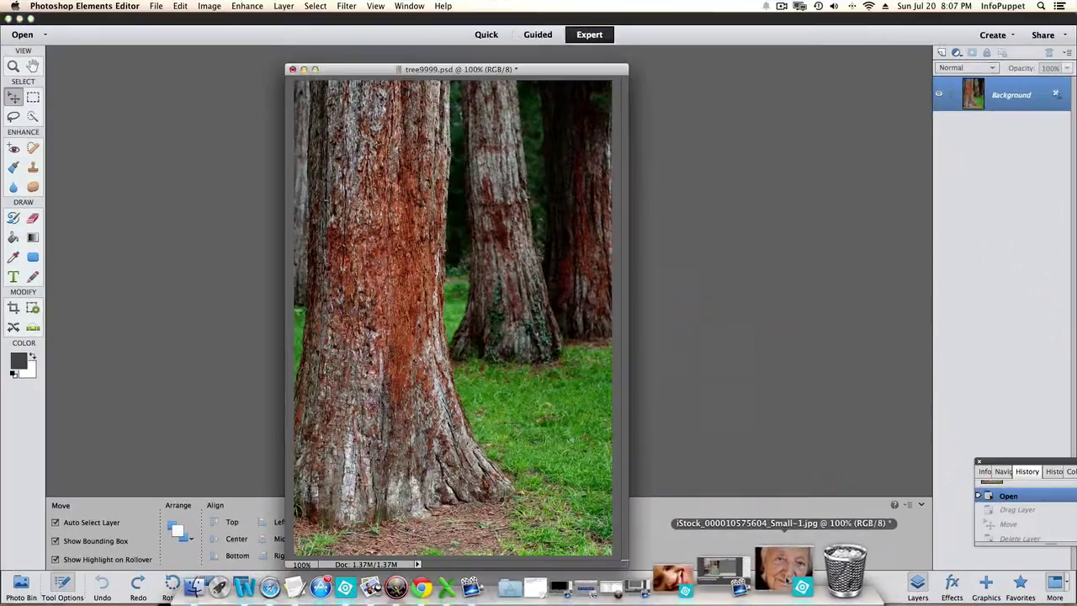
# Bring the old woman's portrait forward and switch to the Lasso tool to trace her face
pyautogui.click(787, 578)
pyautogui.press('a')
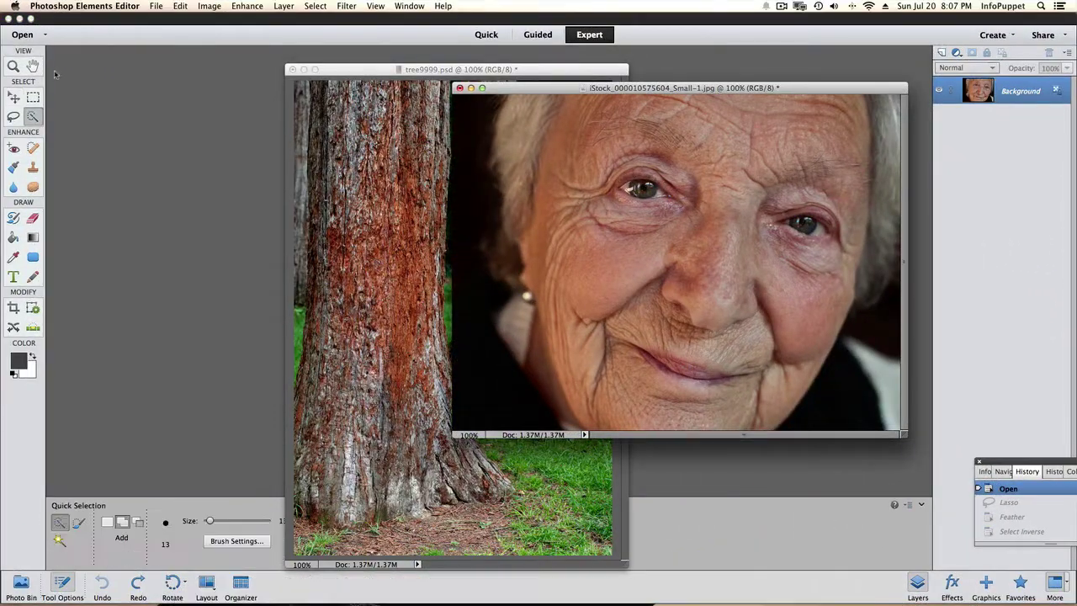
pyautogui.press('h')
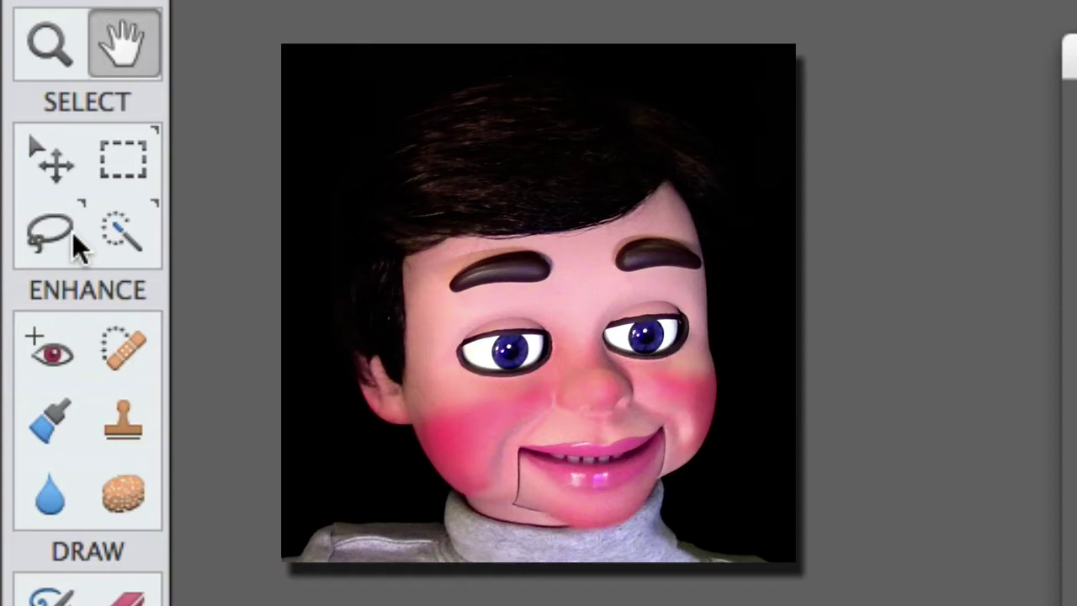
pyautogui.click(72, 232)
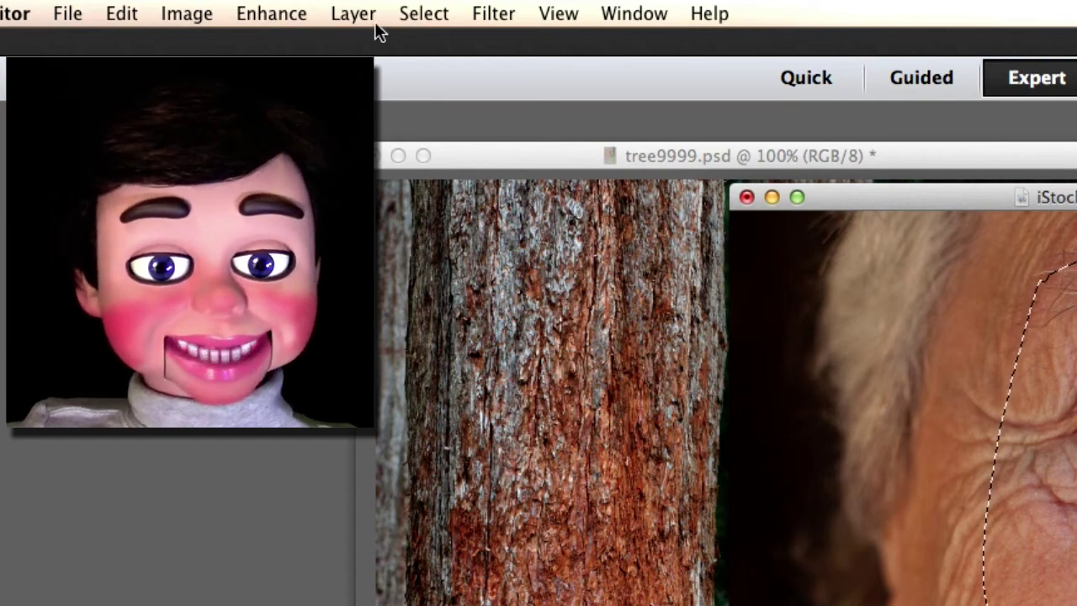
# Invert the selection and delete everything around the face
pyautogui.click(425, 14)
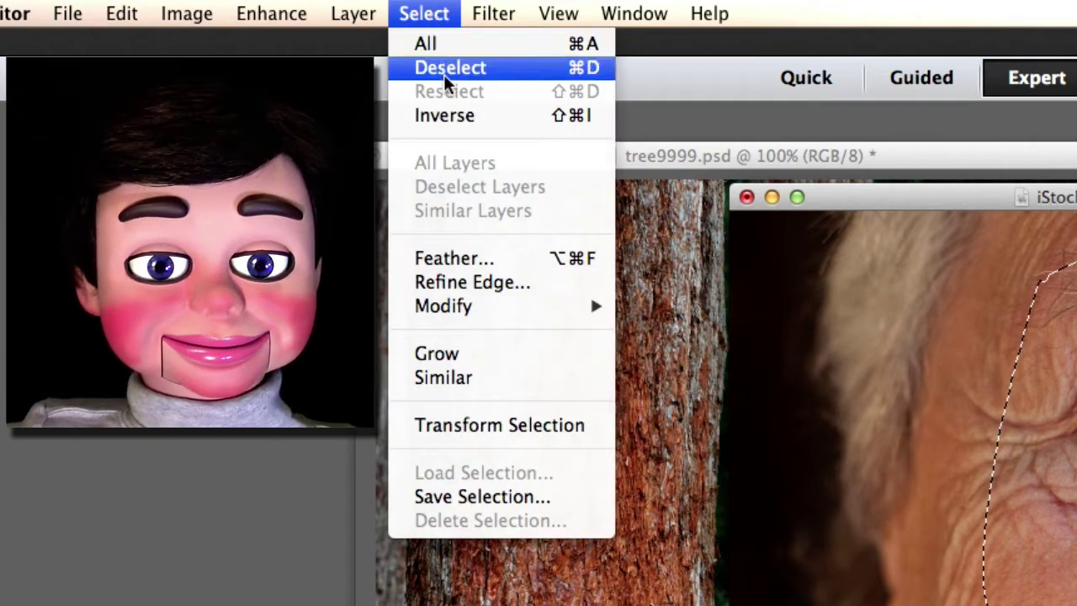
pyautogui.click(443, 120)
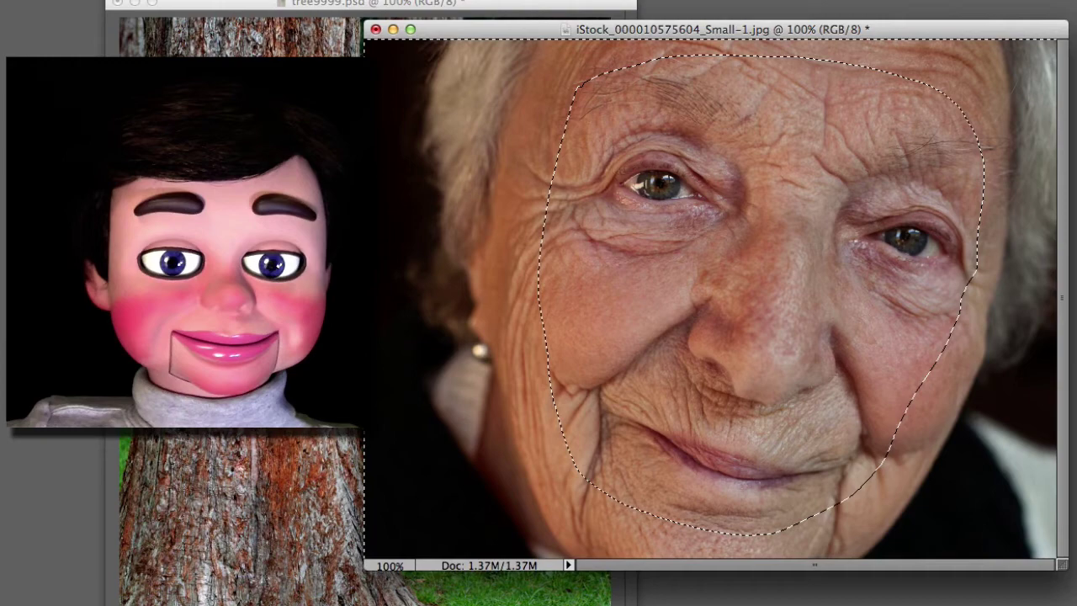
pyautogui.press('Delete')
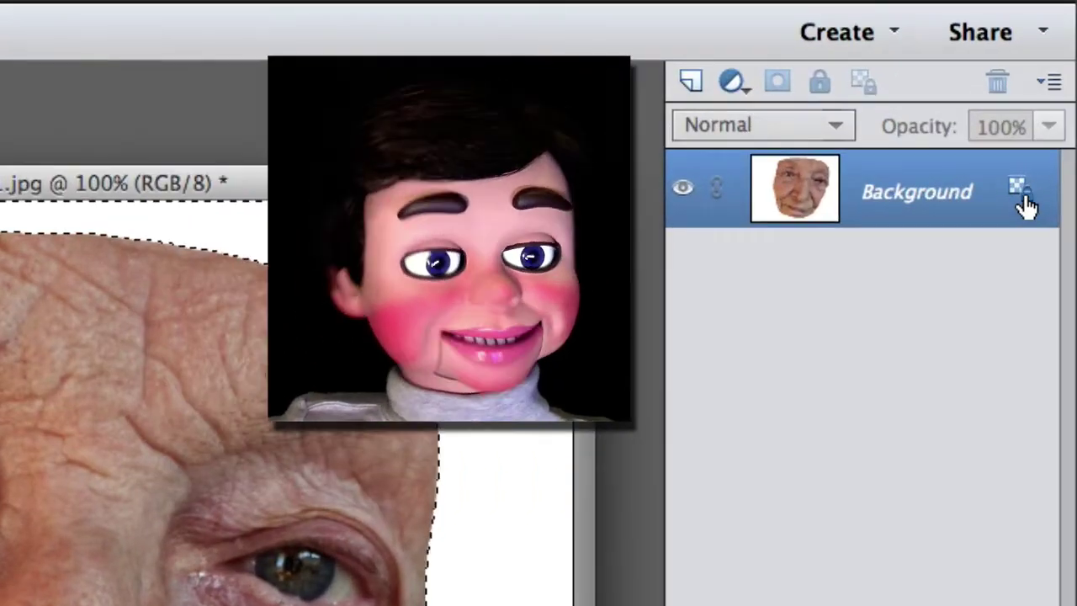
# Convert the locked Background into Layer 0 and delete the surroundings to transparency
pyautogui.click(1023, 199)
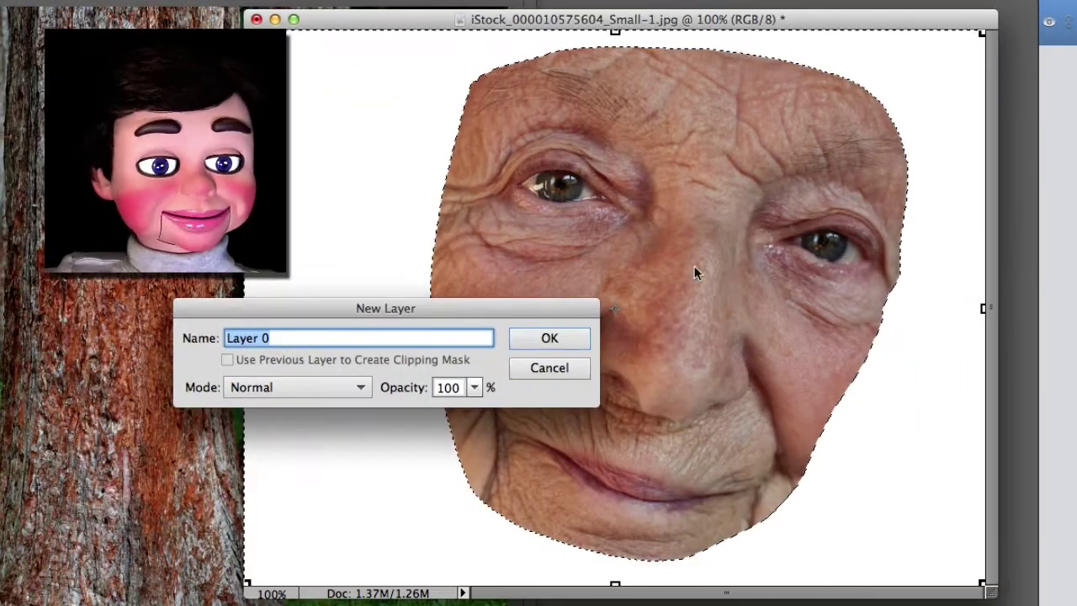
pyautogui.click(564, 337)
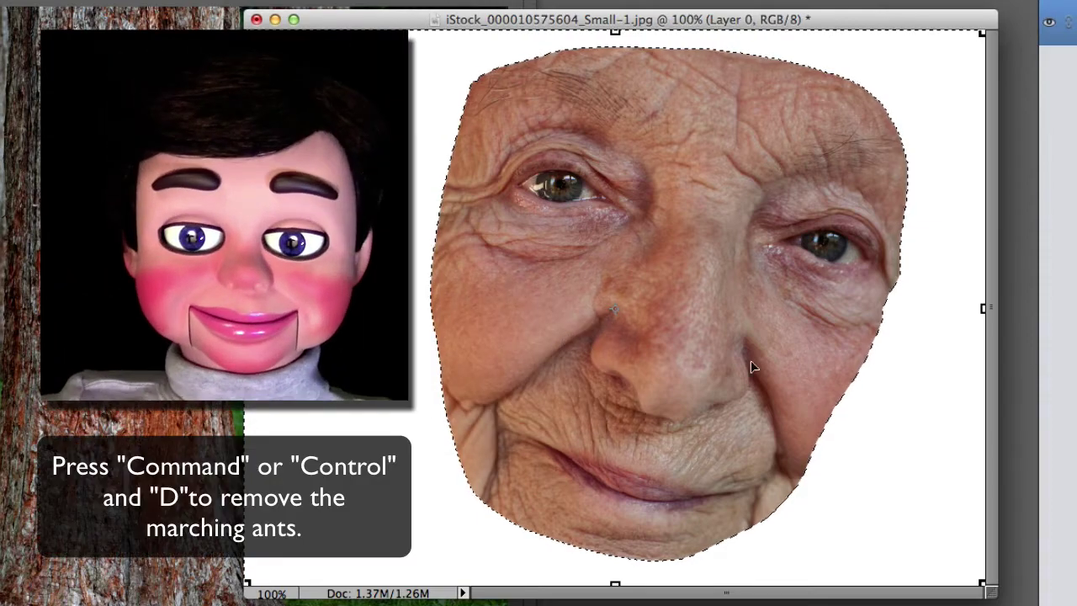
pyautogui.press('Delete')
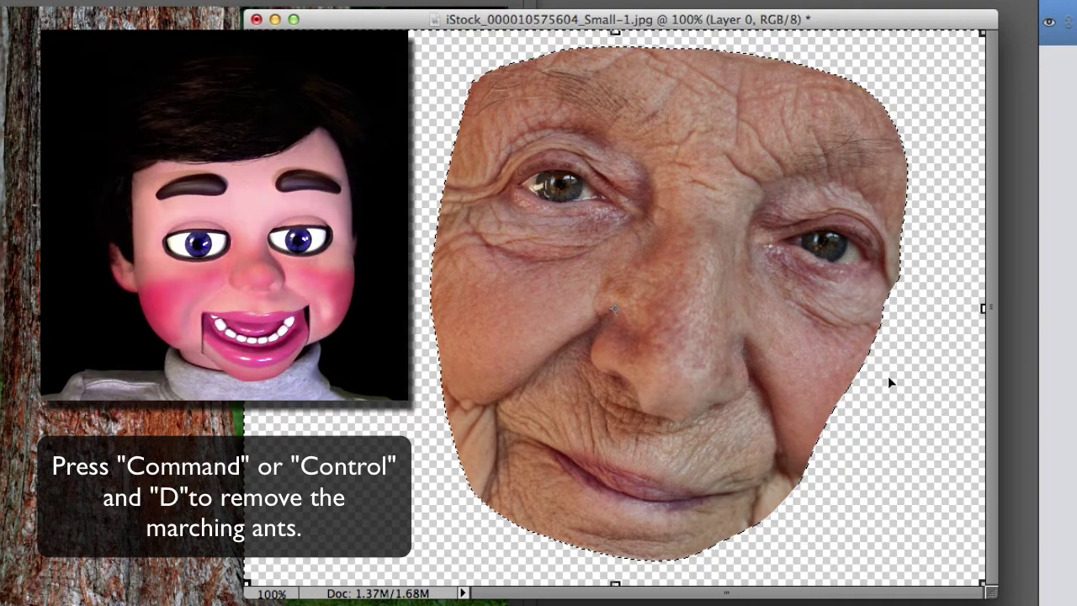
# Deselect the face, try tilting it slightly, then undo the rotation
pyautogui.press('super+d')
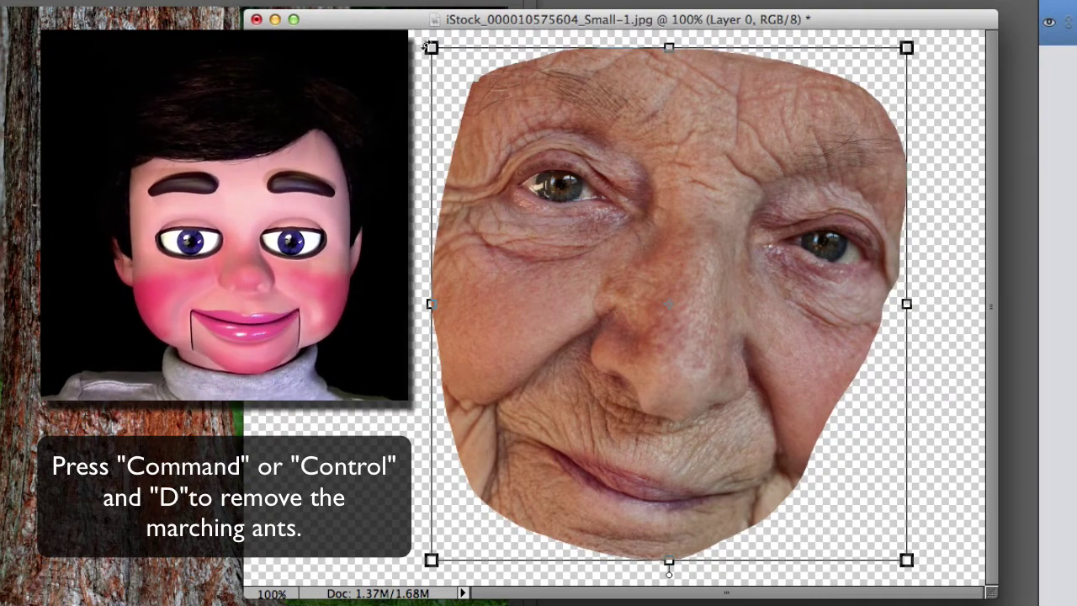
pyautogui.moveTo(425, 42); pyautogui.dragTo(328, 77)
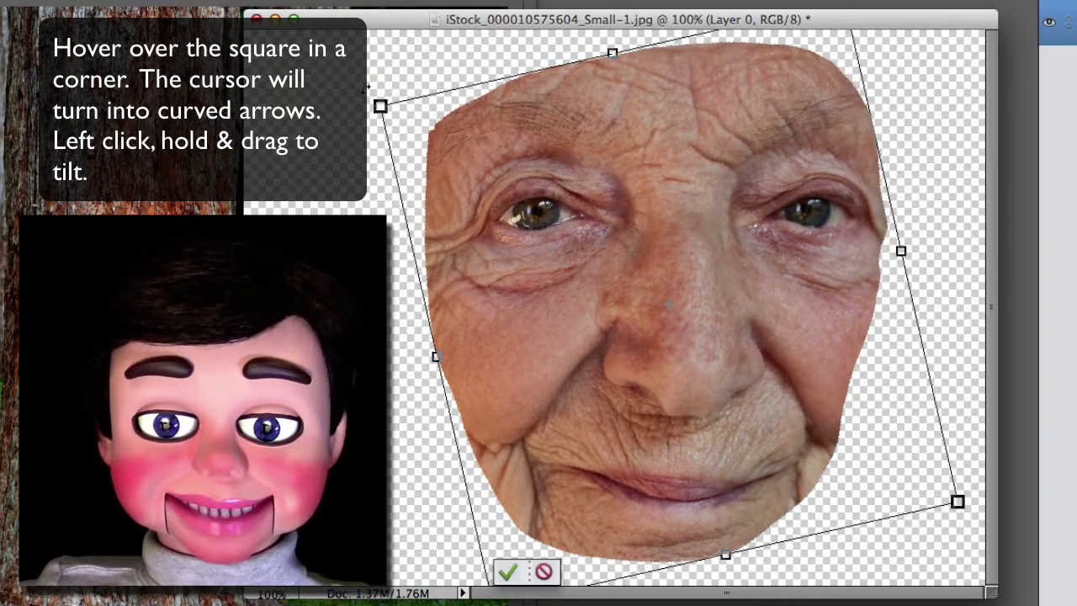
pyautogui.press('super+z')
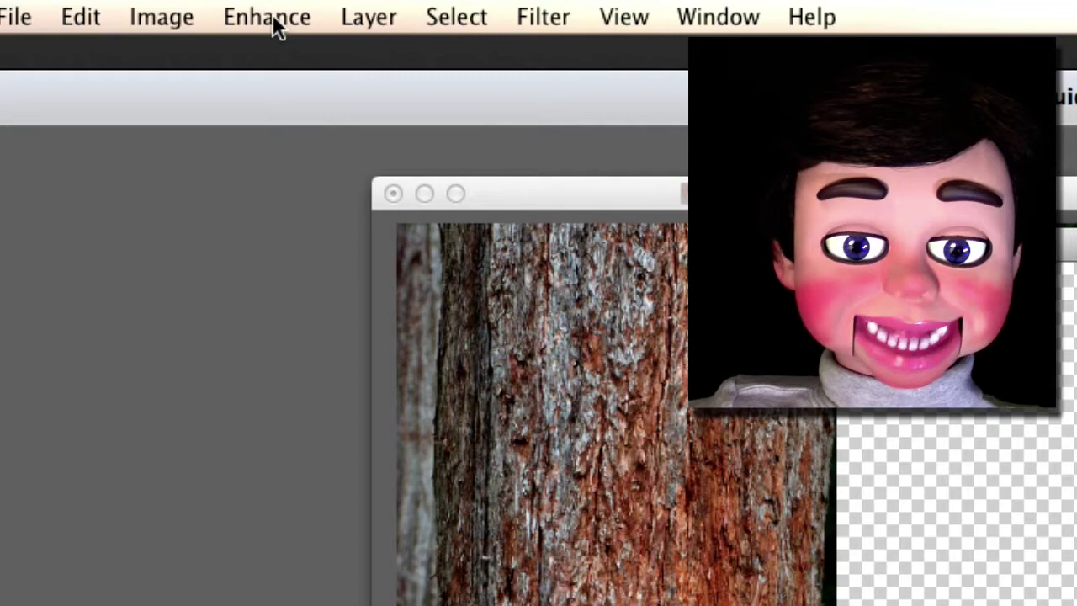
# Remove all colour from the face with Enhance > Adjust Color > Remove Color
pyautogui.click(268, 18)
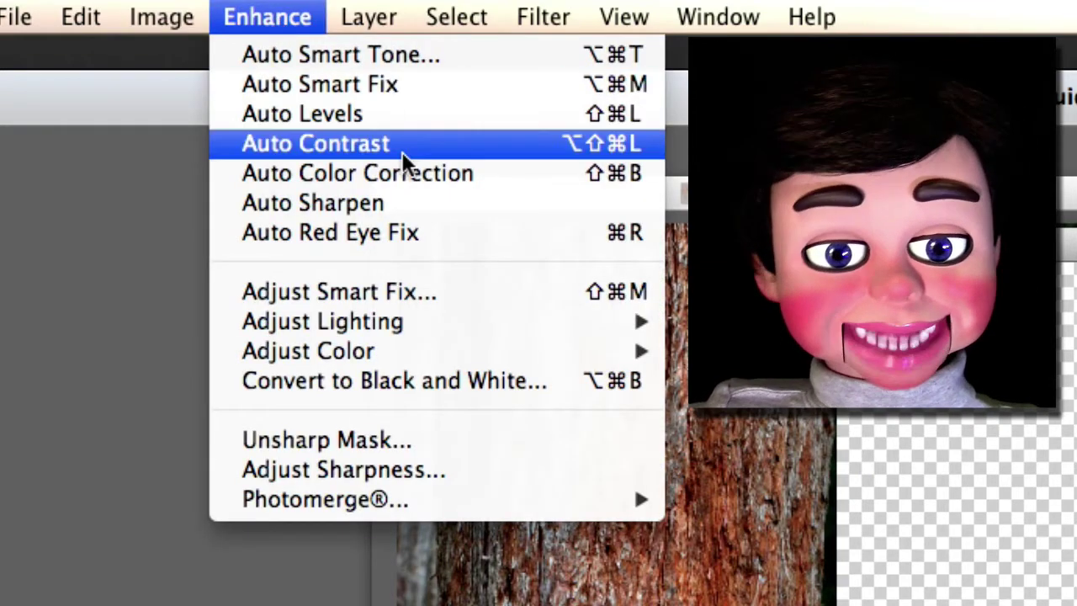
pyautogui.moveTo(374, 352)
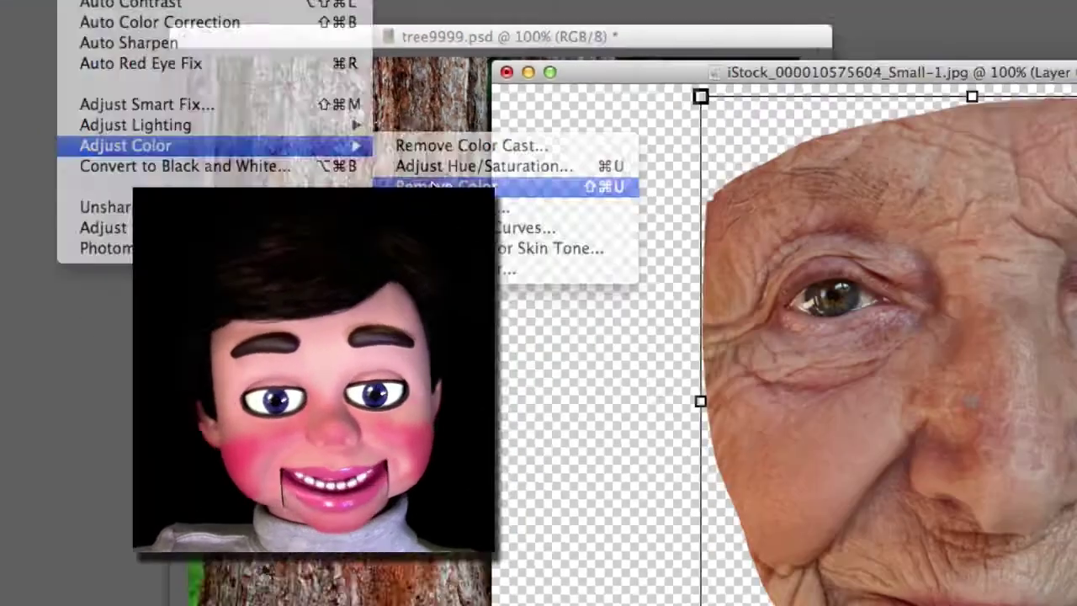
pyautogui.click(751, 409)
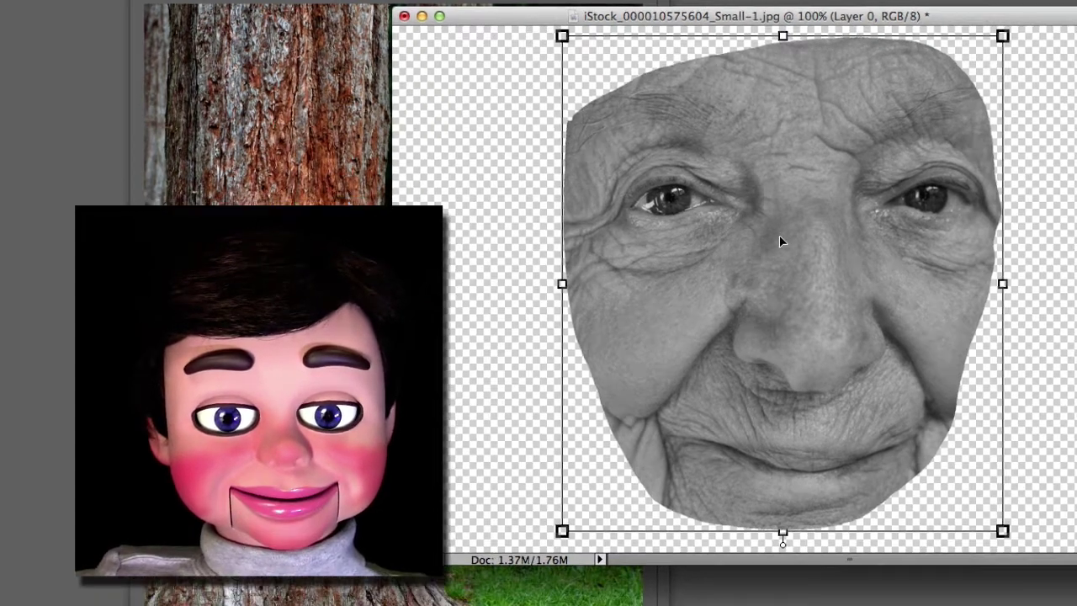
# Drag the grey face into the tree document and set the portrait window aside
pyautogui.press('Return')
pyautogui.moveTo(663, 213); pyautogui.dragTo(475, 329)
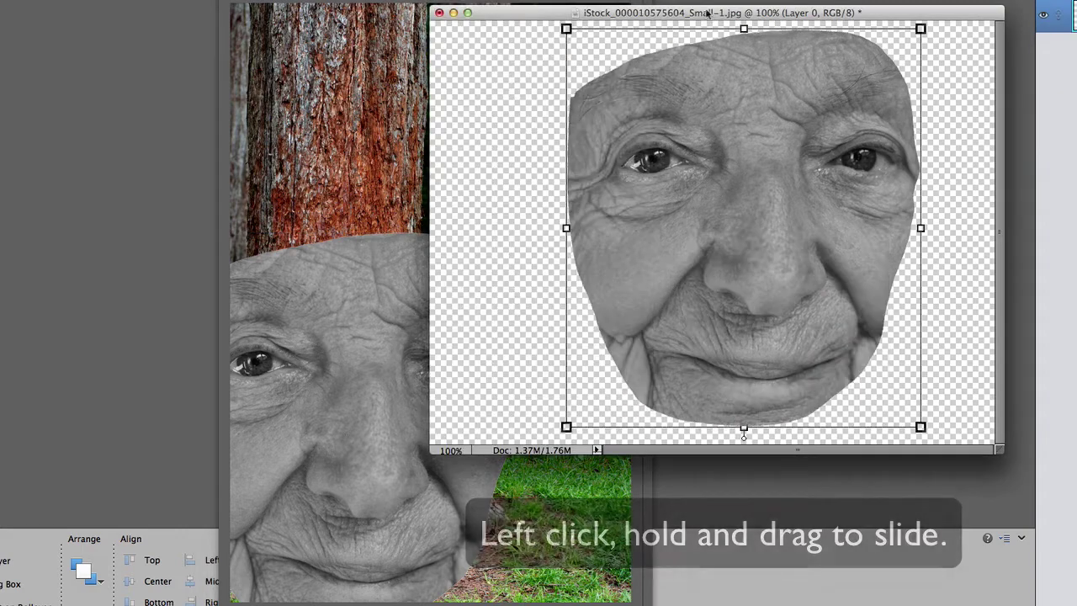
pyautogui.click(458, 14)
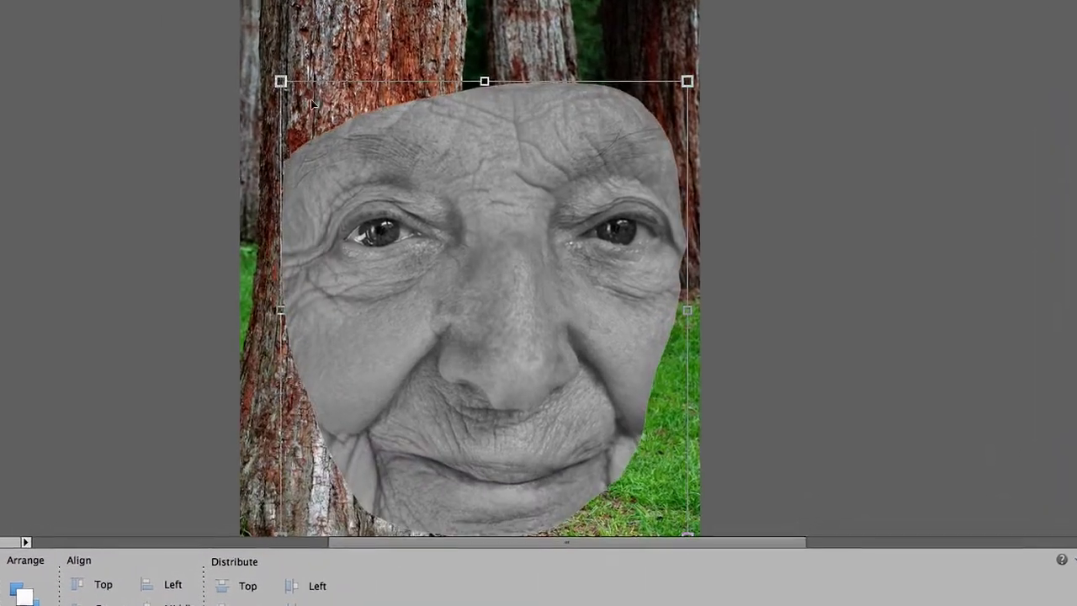
# Scale the face down and position it over the main tree trunk
pyautogui.moveTo(281, 79); pyautogui.dragTo(400, 209)
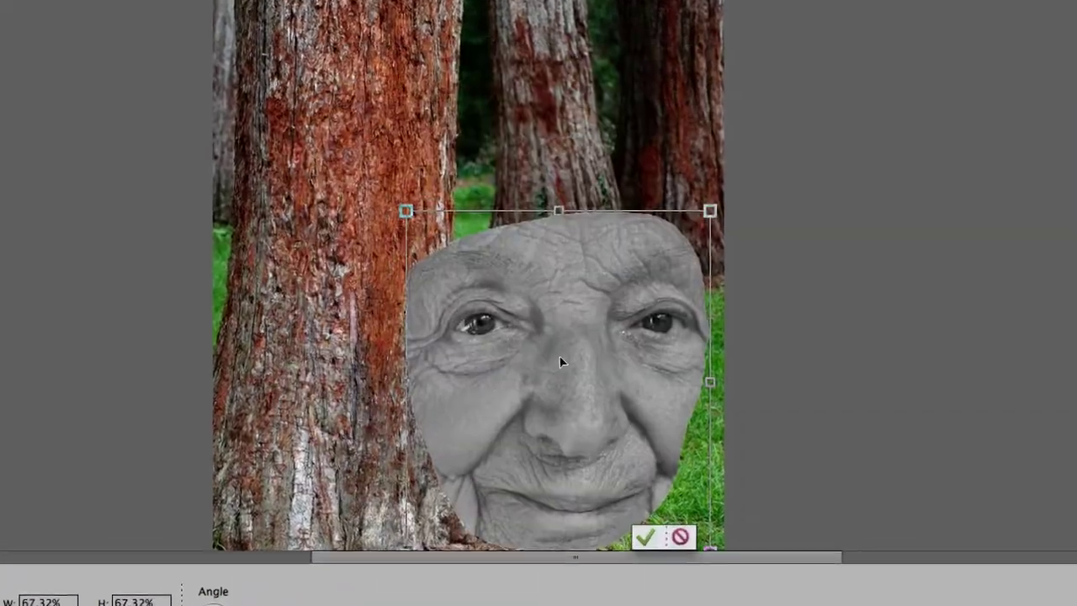
pyautogui.moveTo(553, 358); pyautogui.dragTo(356, 343)
pyautogui.moveTo(453, 204)
pyautogui.mouseDown()
pyautogui.moveTo(499, 283)
pyautogui.moveTo(504, 241)
pyautogui.moveTo(437, 217)
pyautogui.mouseUp()
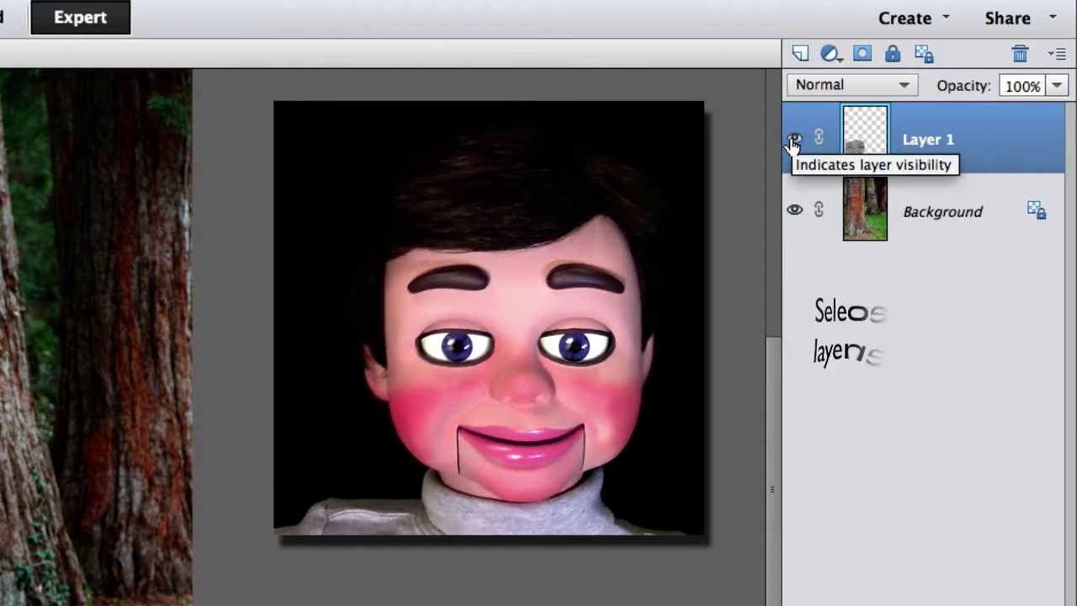
# Hide Layer 1, select Background, and apply a 1.5-pixel Gaussian Blur to the tree
pyautogui.click(792, 139)
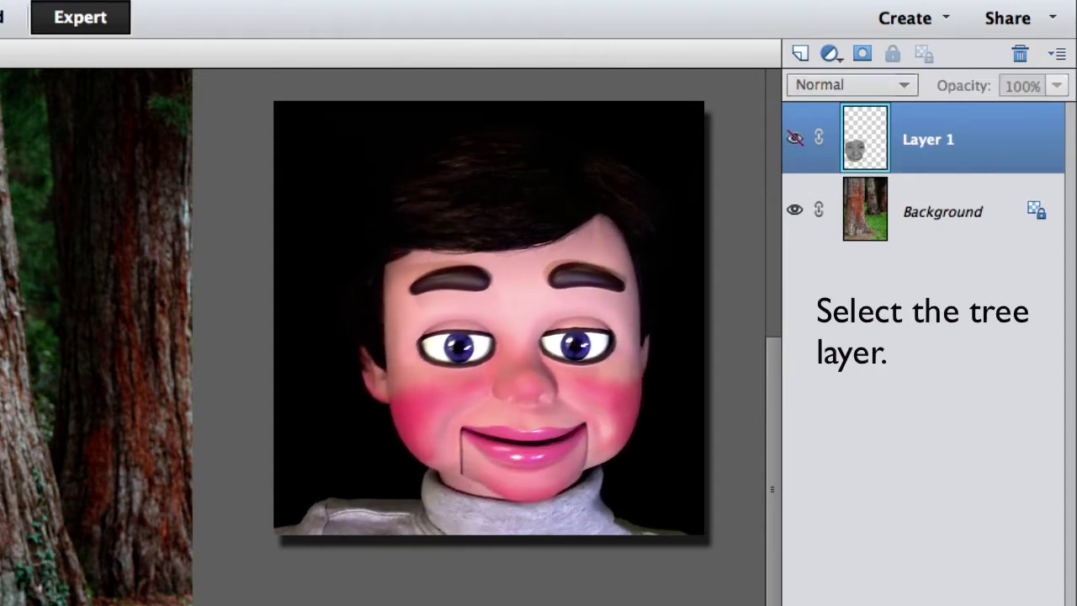
pyautogui.click(846, 214)
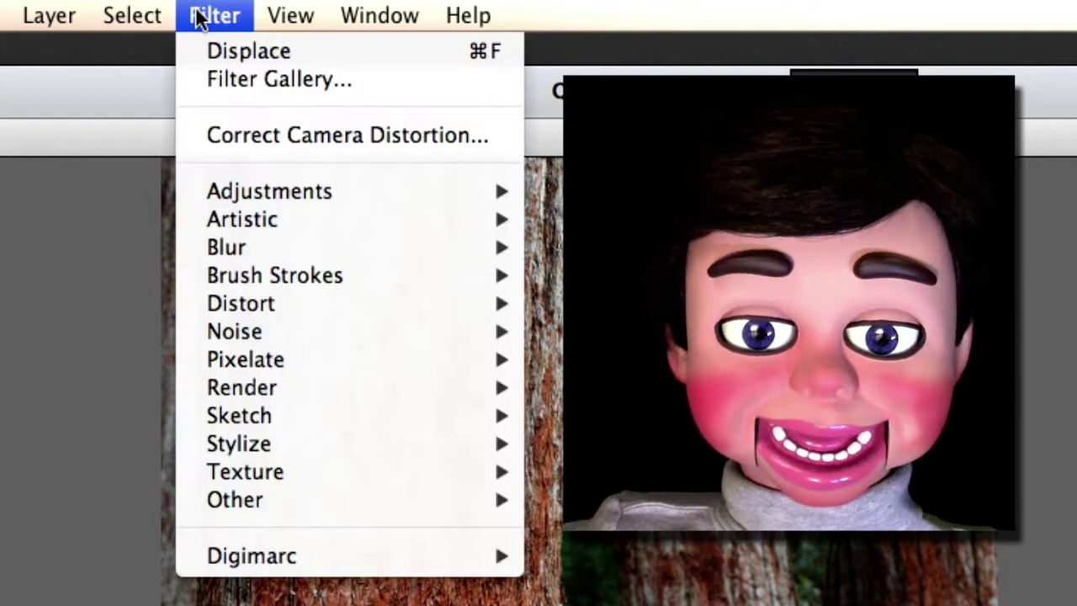
pyautogui.moveTo(247, 245)
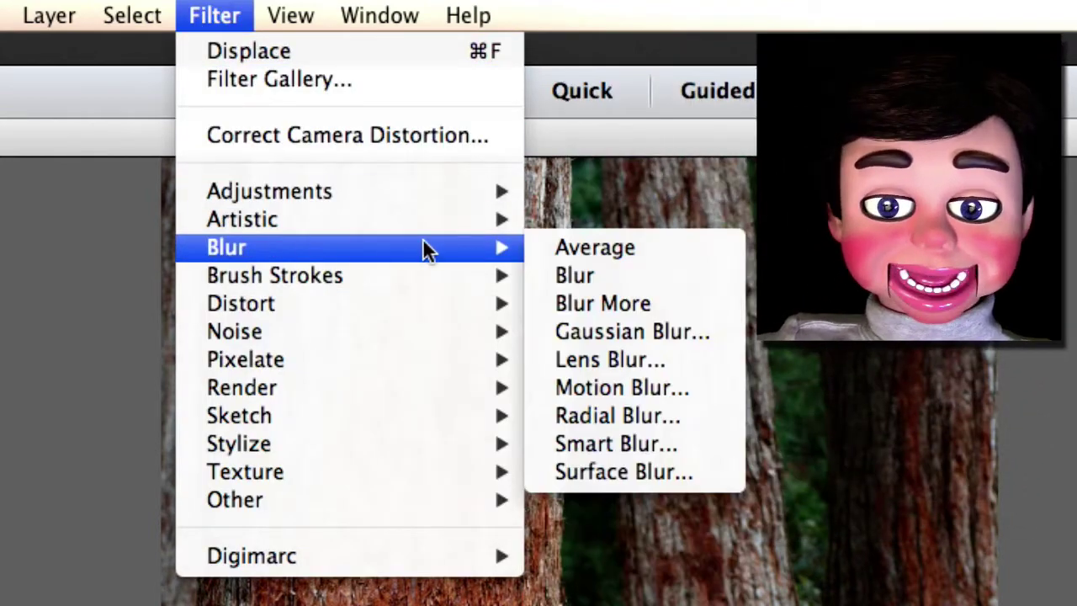
pyautogui.click(648, 330)
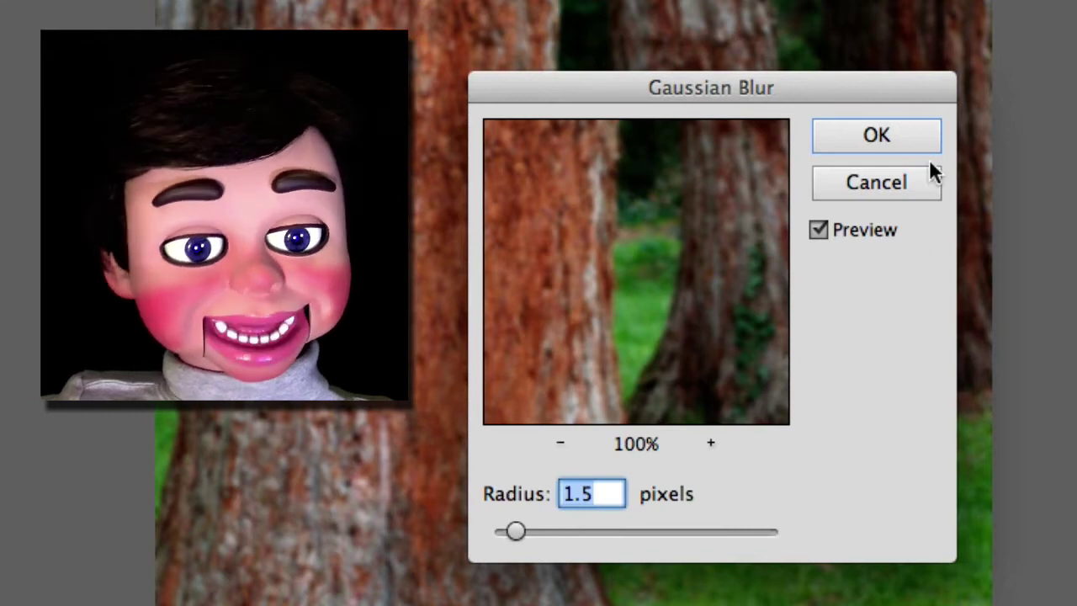
pyautogui.click(897, 133)
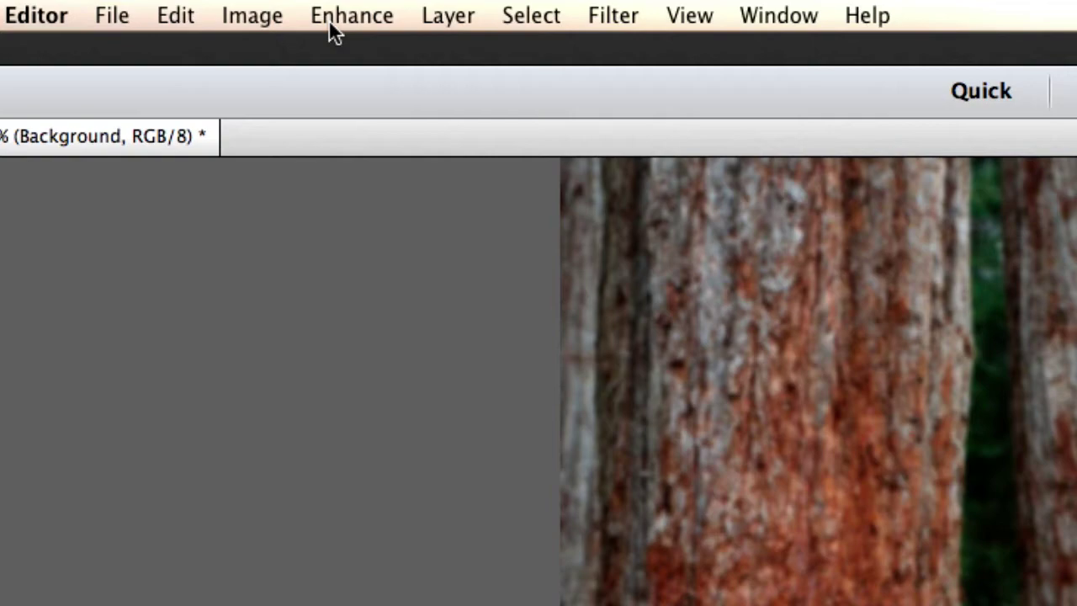
# Save the blurred tree to the Desktop as 1tree1 in Photoshop format
pyautogui.click(115, 17)
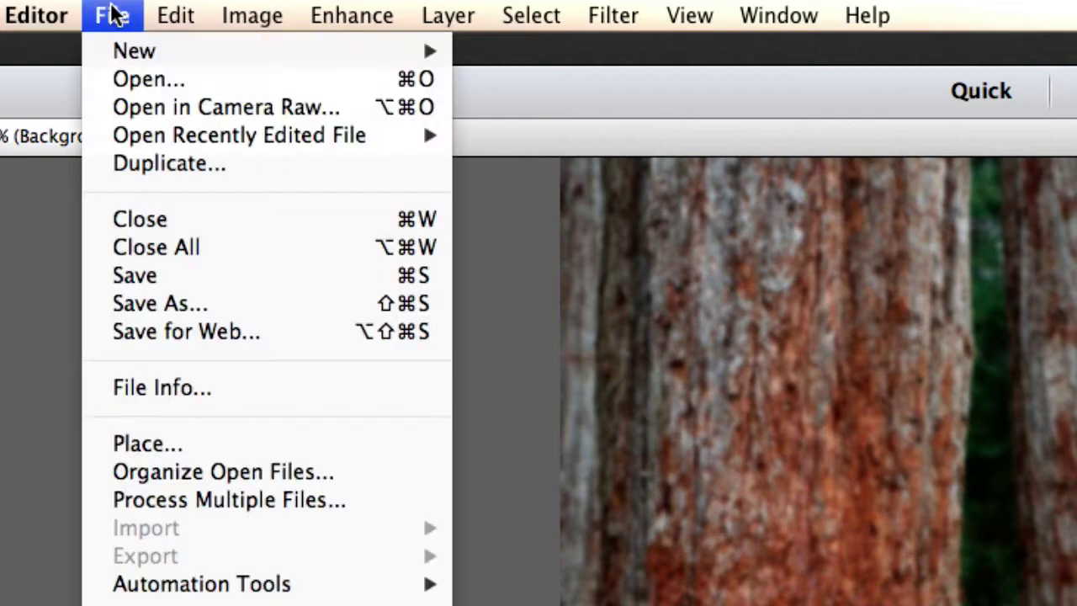
pyautogui.click(166, 310)
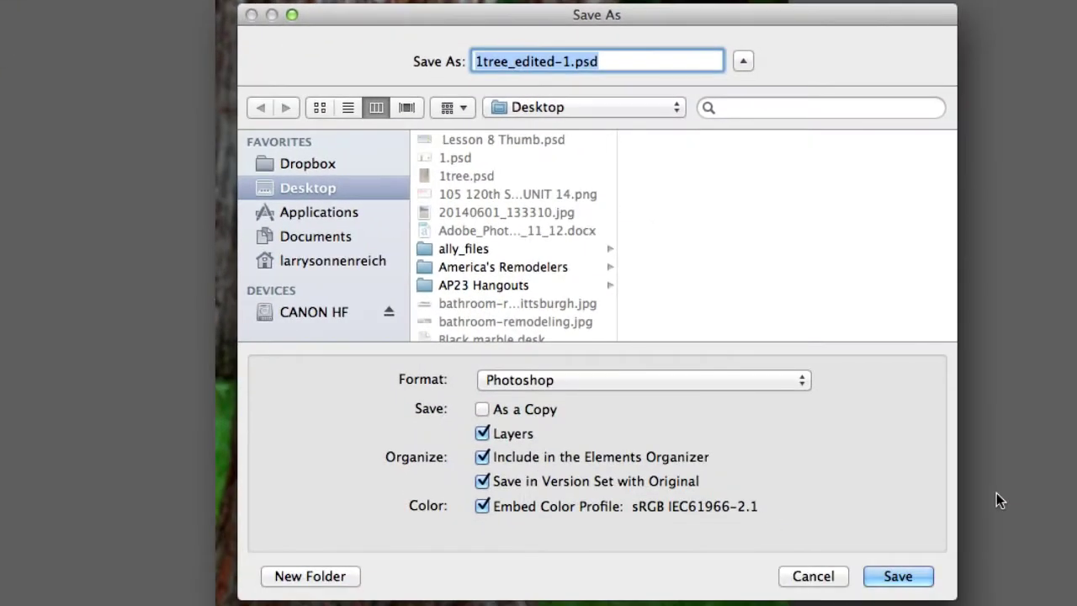
pyautogui.write('1tree1')
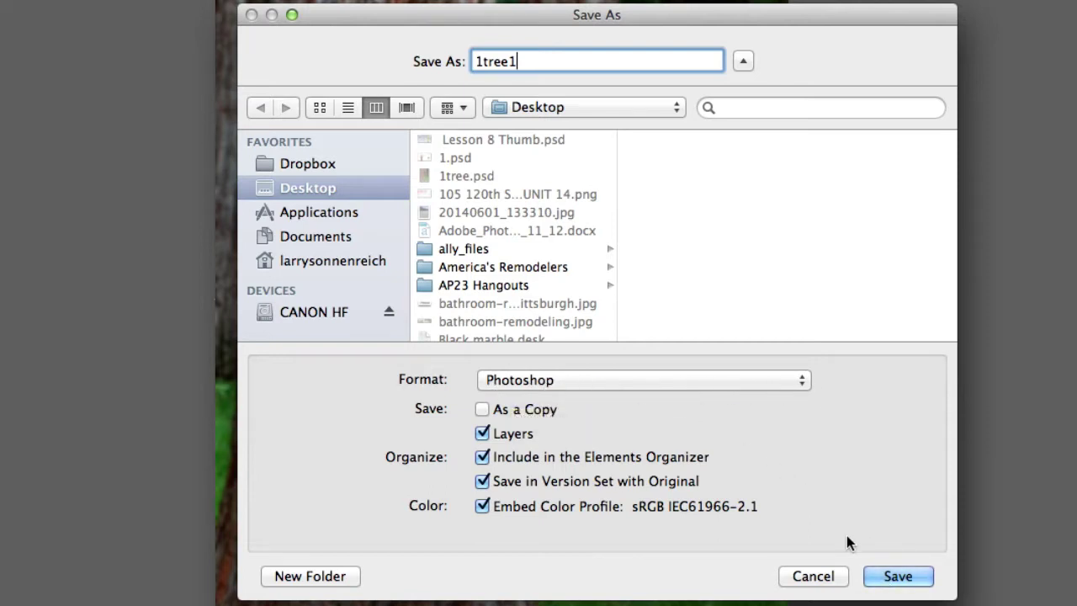
pyautogui.click(892, 577)
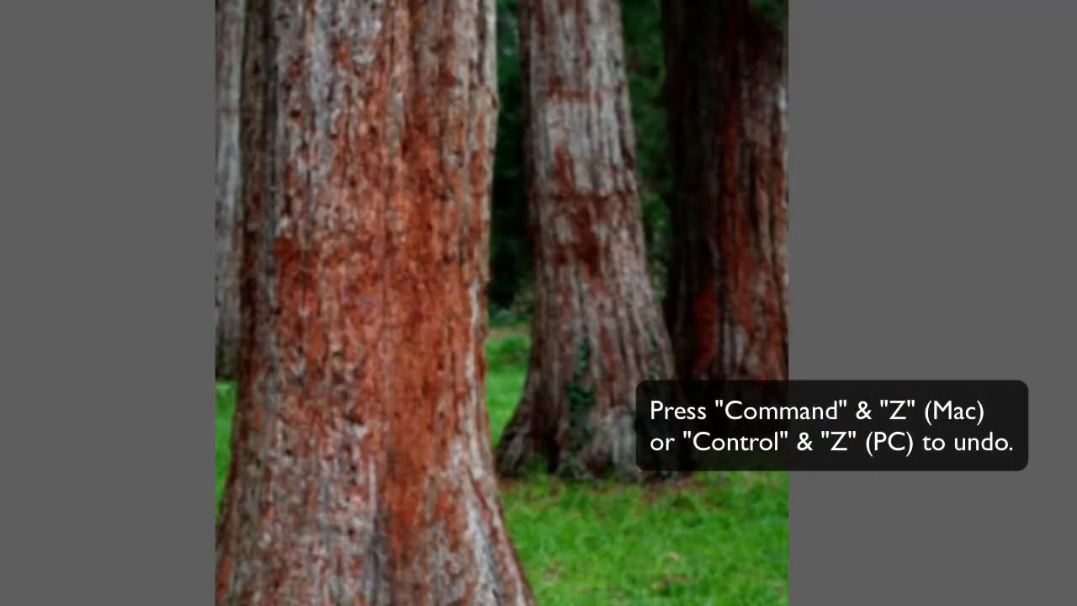
# Undo the Gaussian Blur to restore the sharp tree photo
pyautogui.hotkey('ctrl', 'z')
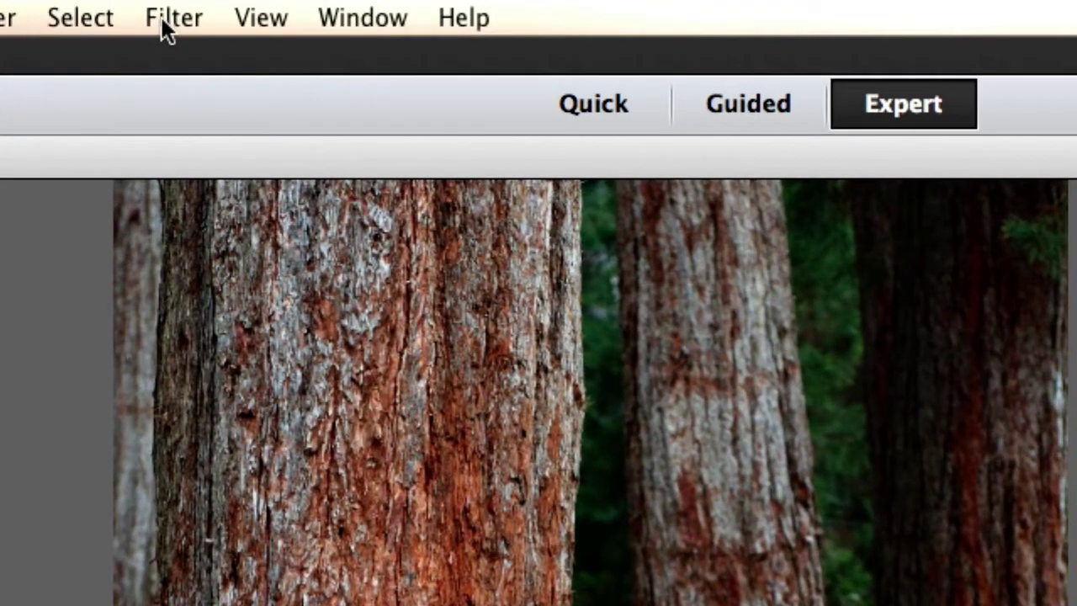
# Apply Displace at scale 8 to the face layer using 1tree1.psd as the displacement map
pyautogui.click(167, 20)
pyautogui.moveTo(262, 349)
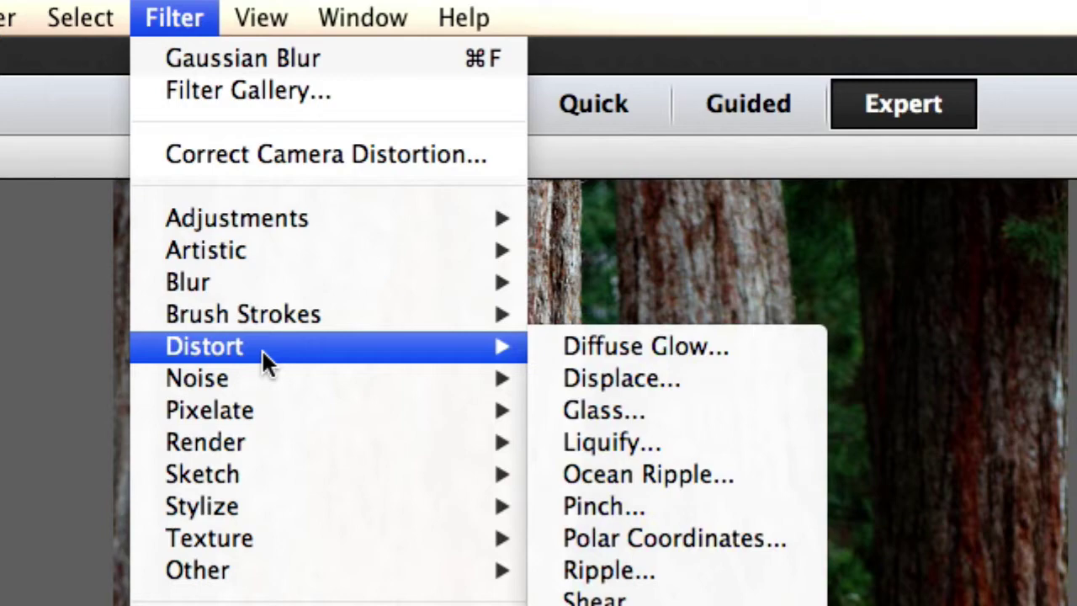
pyautogui.click(593, 380)
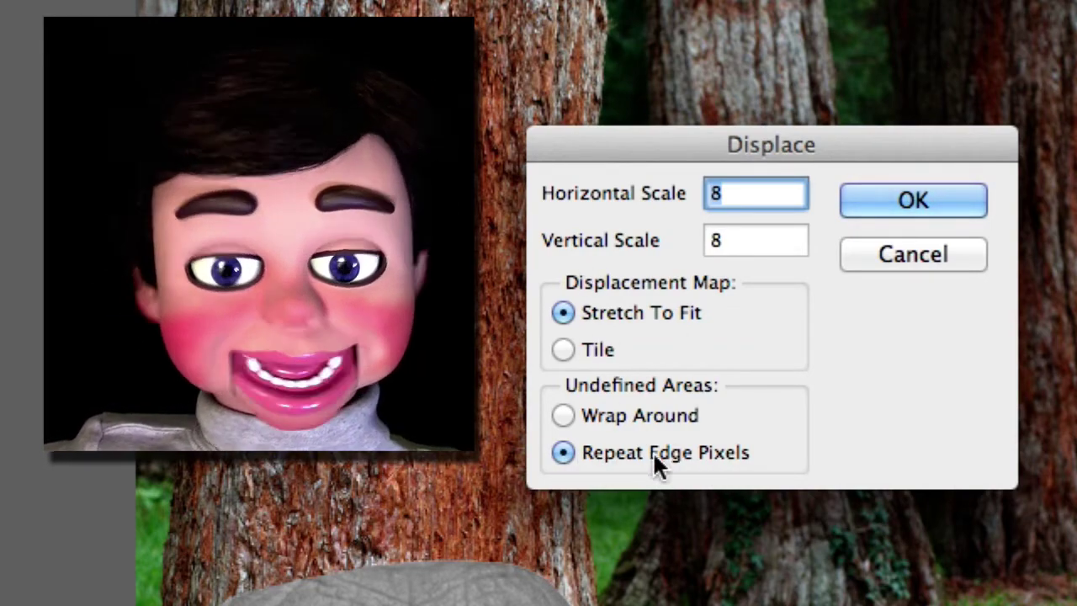
pyautogui.click(897, 202)
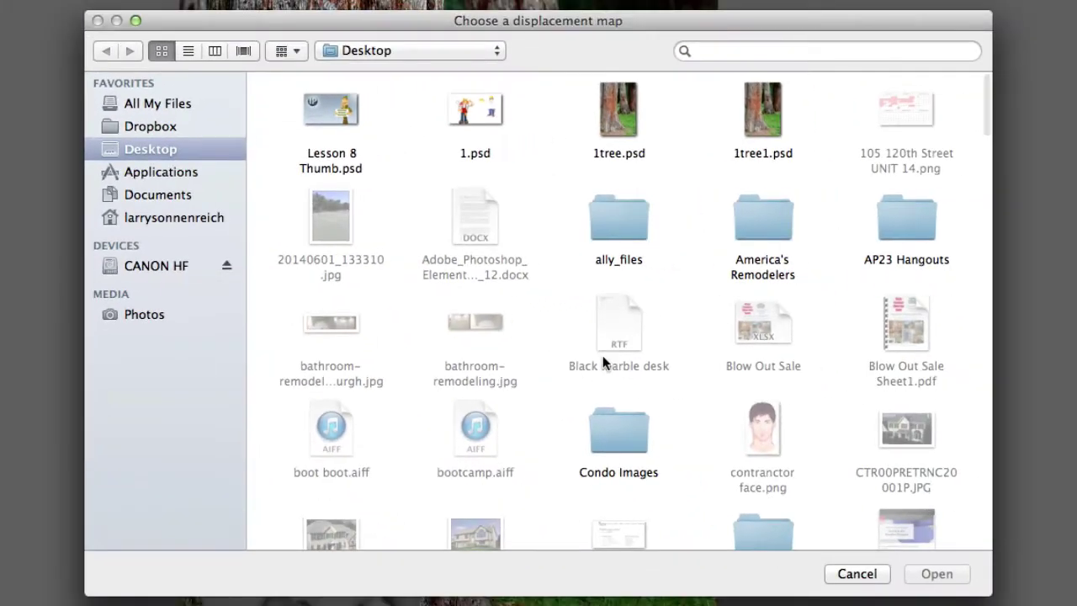
pyautogui.scroll(-5, 602, 355)
pyautogui.scroll(5, 602, 357)
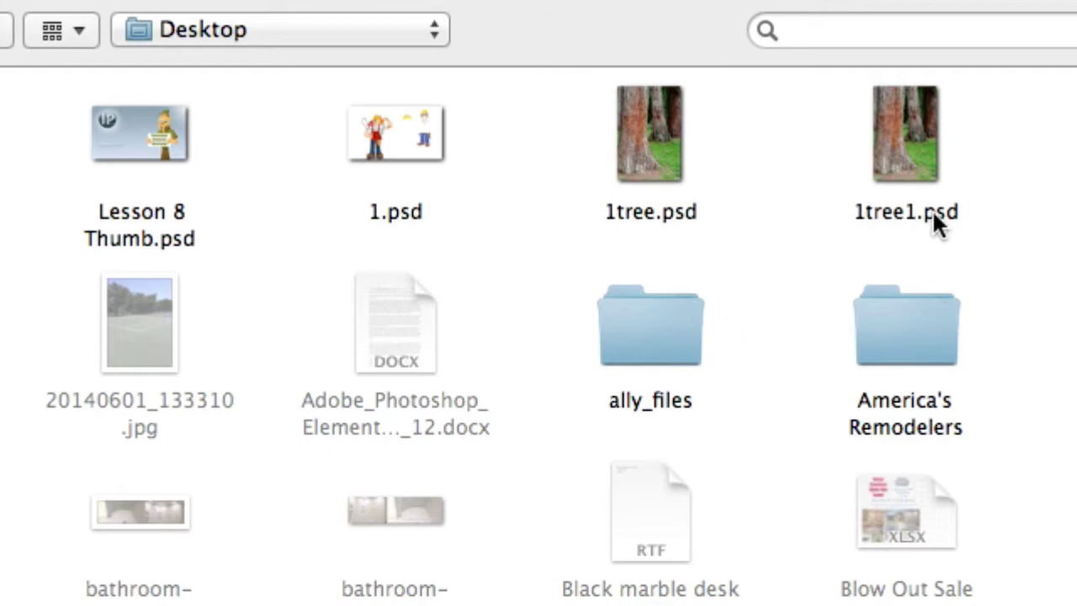
pyautogui.click(917, 155)
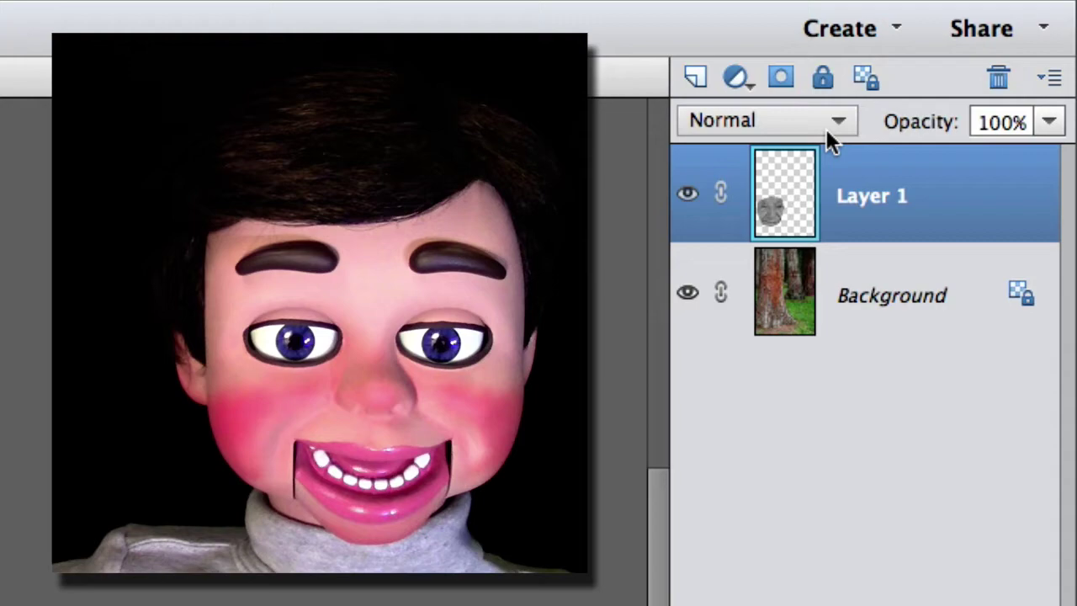
# Try Overlay blending on the face, then apply Levels with input levels 83, 1.00 and 185
pyautogui.click(841, 124)
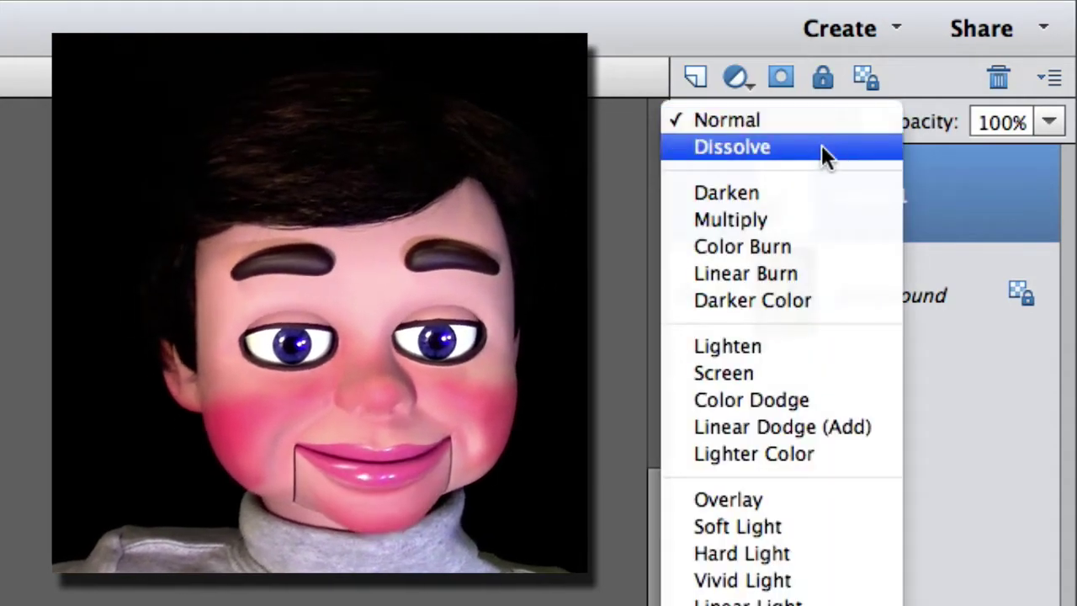
pyautogui.click(730, 504)
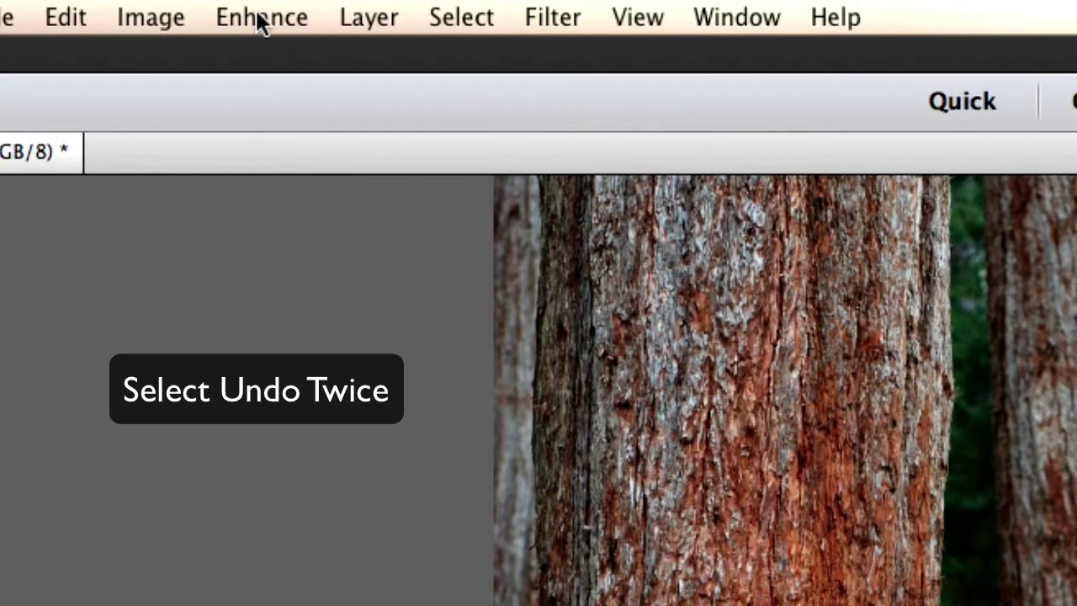
pyautogui.click(261, 18)
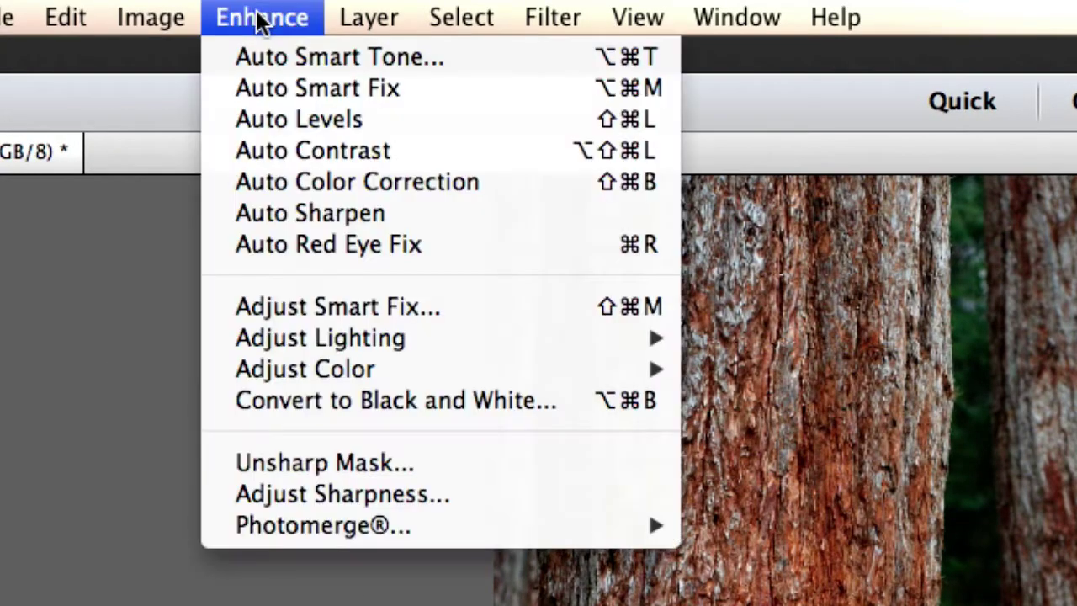
pyautogui.moveTo(423, 341)
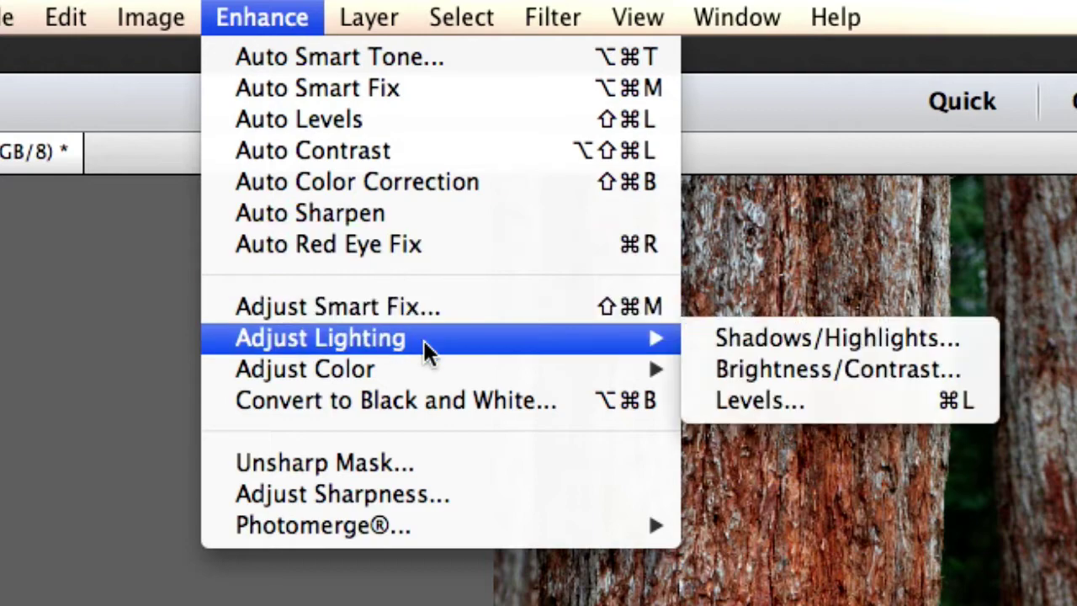
pyautogui.click(740, 402)
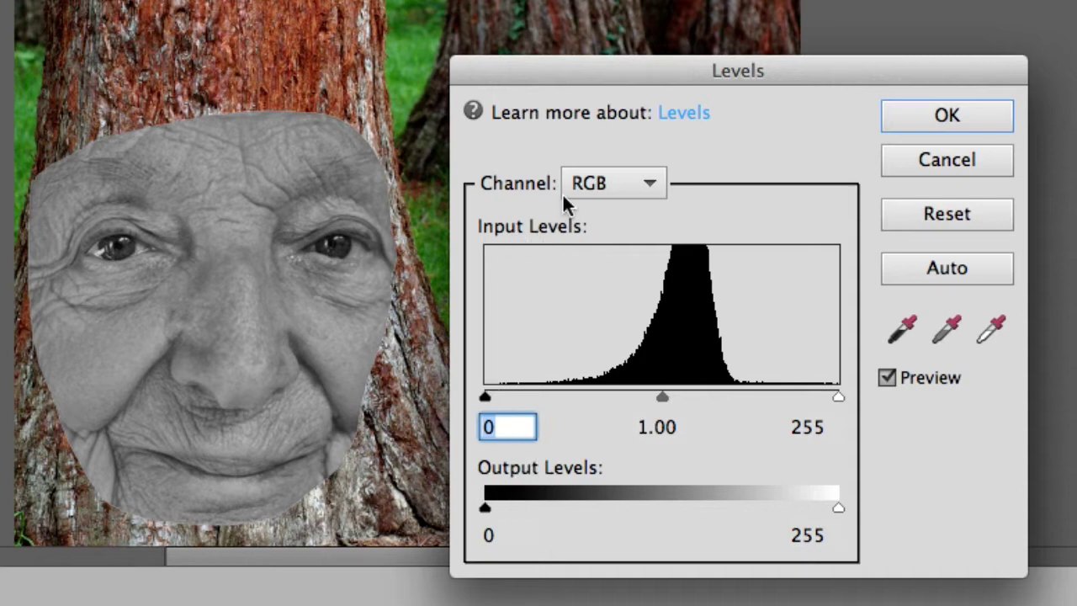
pyautogui.moveTo(483, 397); pyautogui.dragTo(557, 396)
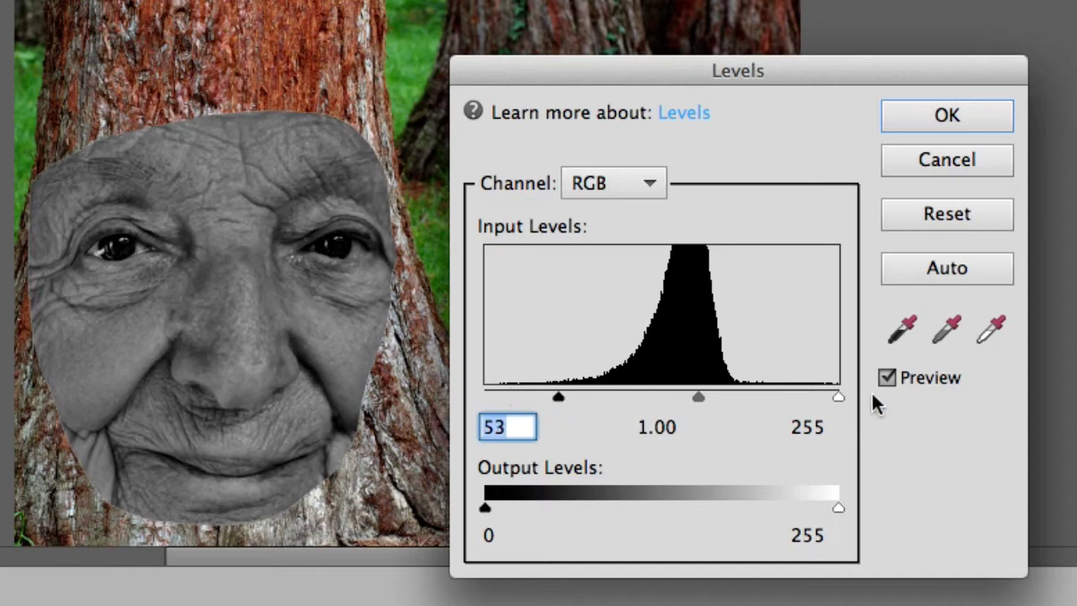
pyautogui.moveTo(841, 395); pyautogui.dragTo(758, 395)
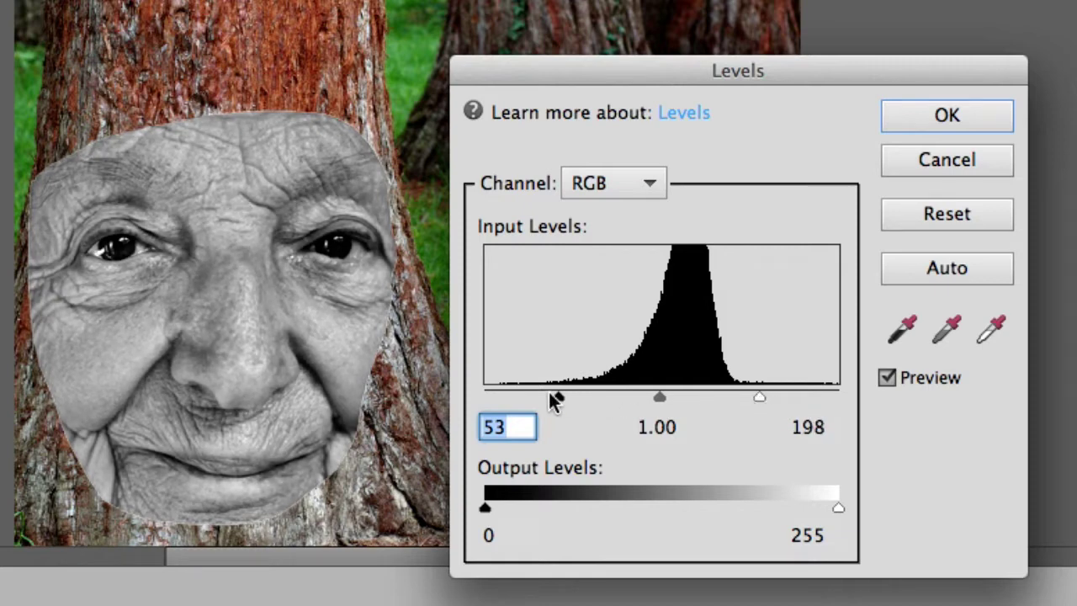
pyautogui.moveTo(552, 392); pyautogui.dragTo(600, 400)
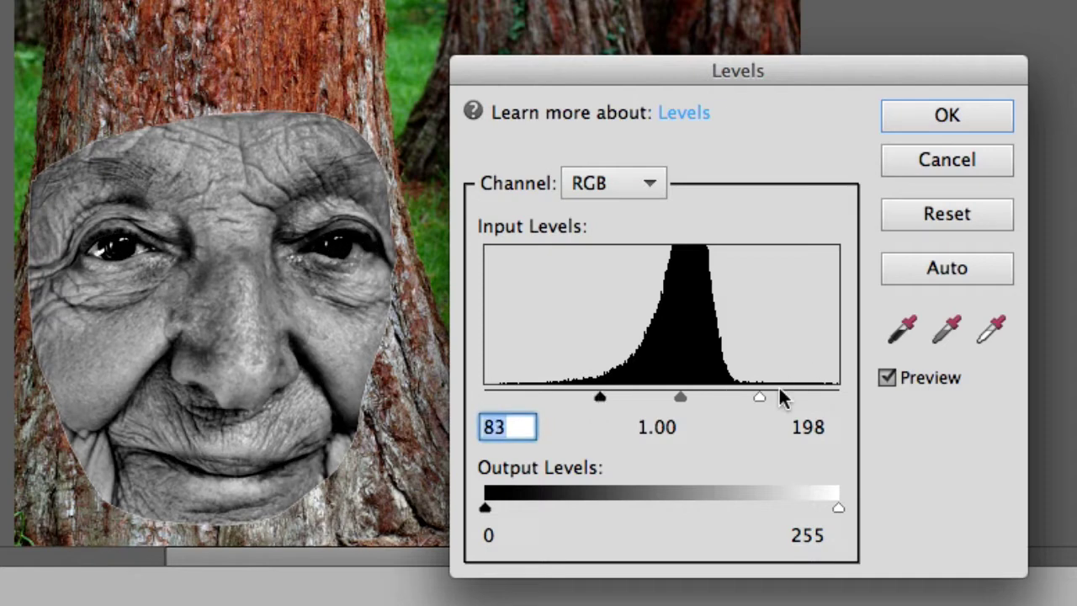
pyautogui.moveTo(761, 395); pyautogui.dragTo(740, 402)
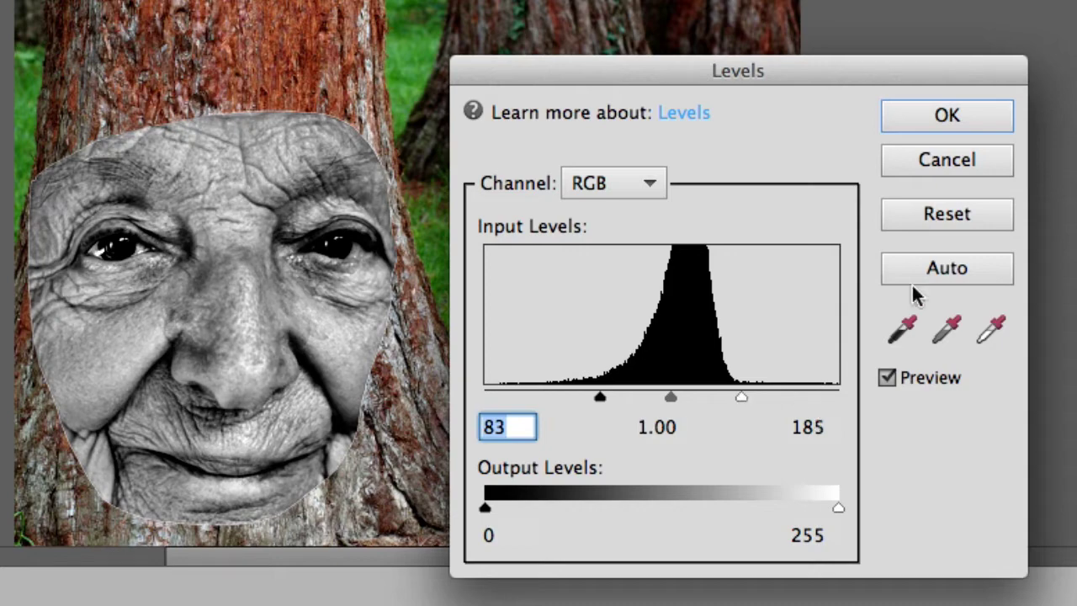
pyautogui.click(918, 109)
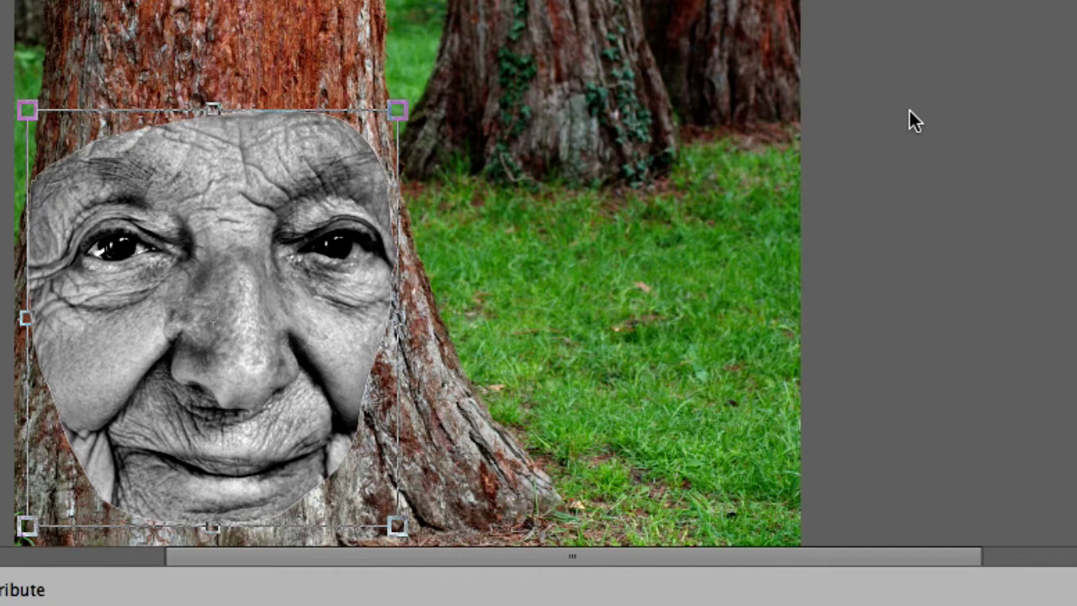
# Commit the face placement, select Layer 1, and set its blend mode to Overlay
pyautogui.click(639, 199)
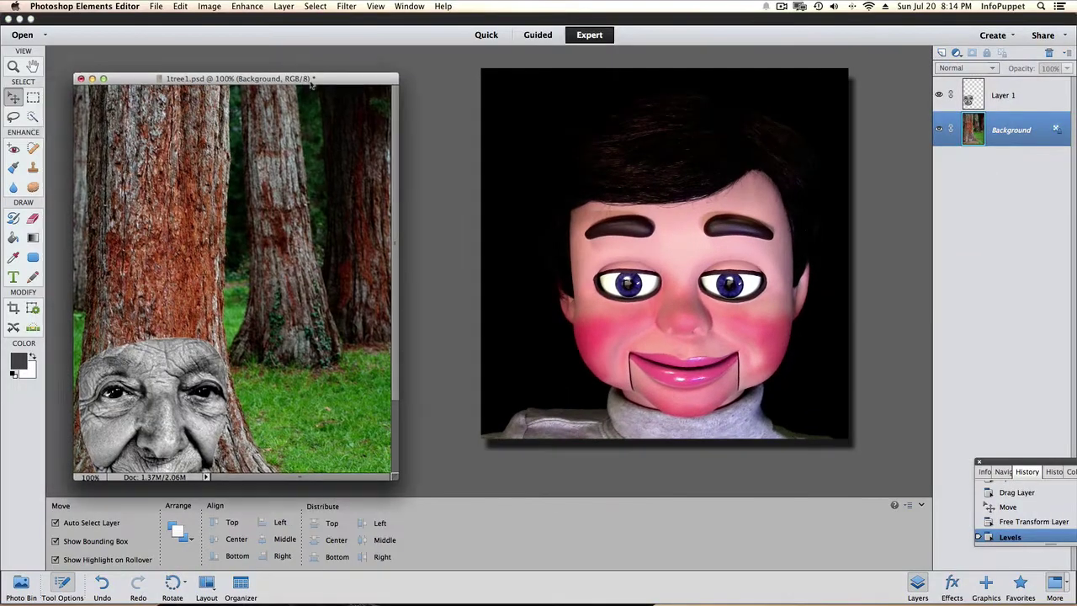
pyautogui.moveTo(252, 86); pyautogui.dragTo(771, 61)
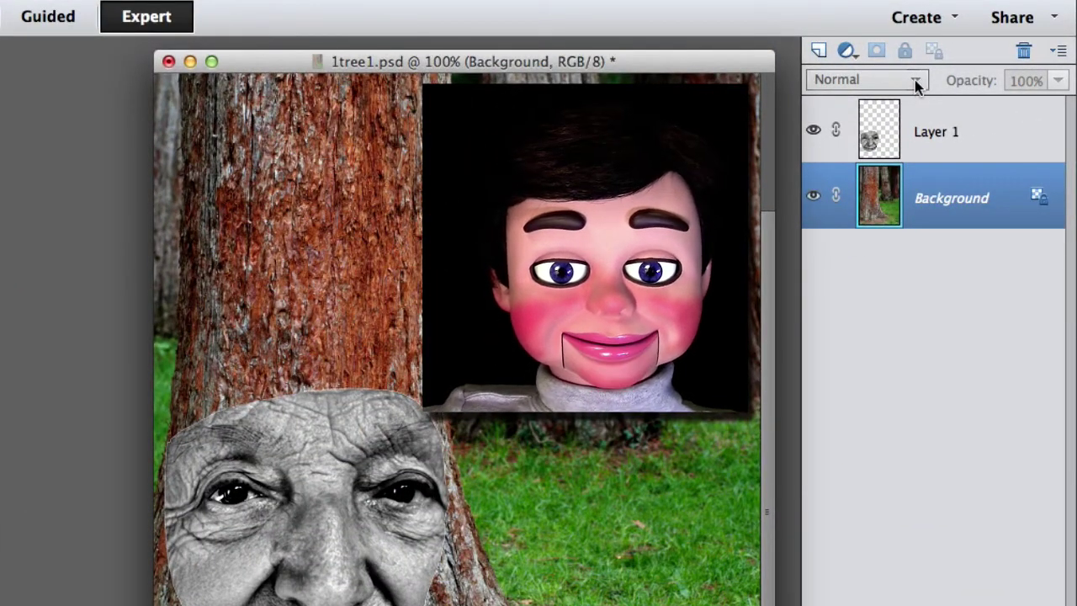
pyautogui.click(873, 140)
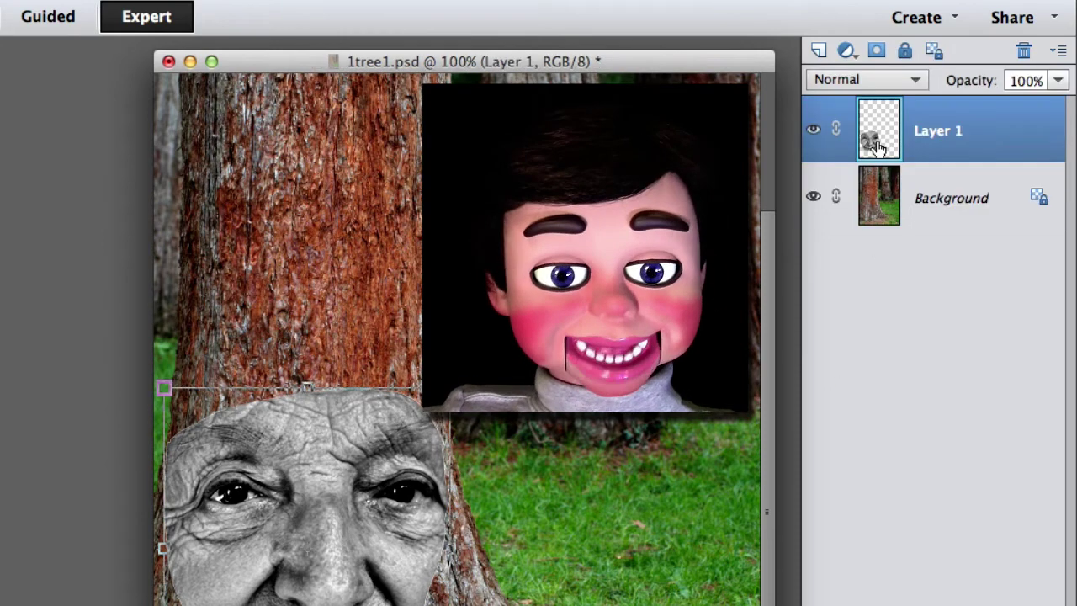
pyautogui.click(910, 80)
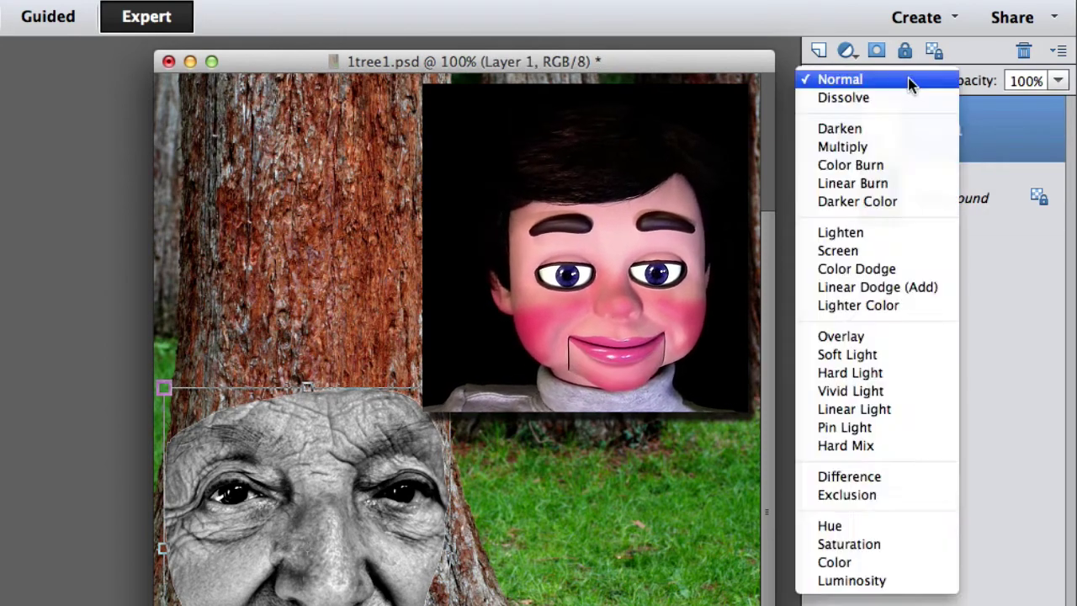
pyautogui.click(841, 337)
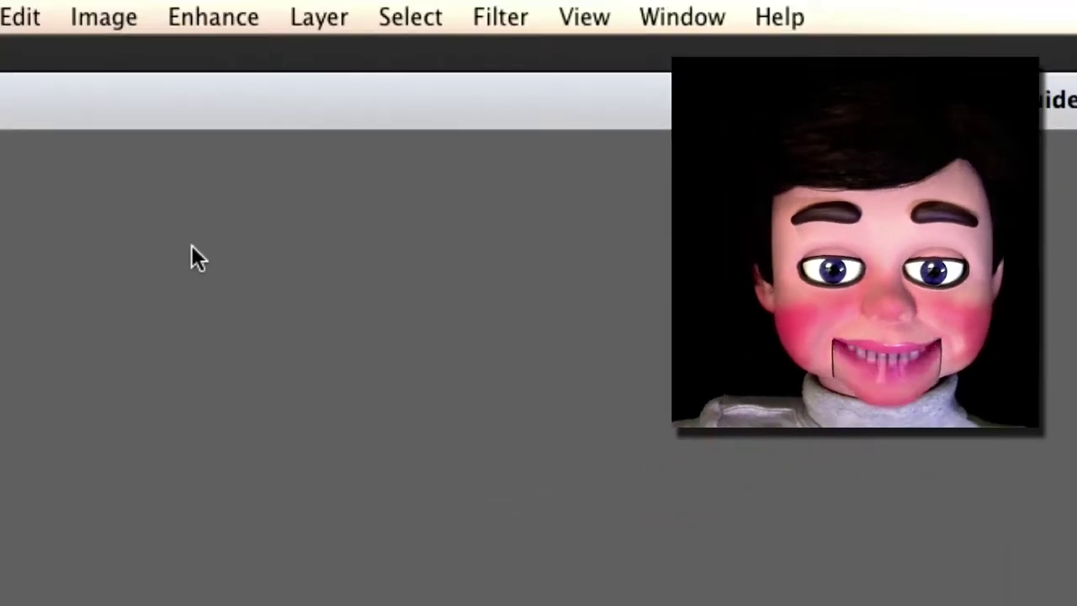
pyautogui.click(199, 14)
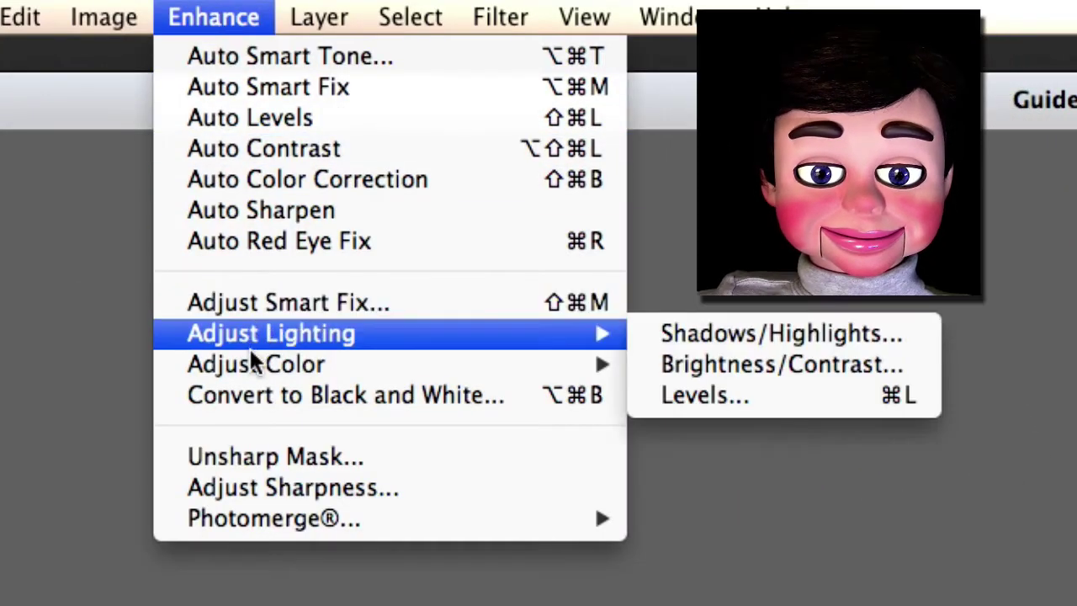
pyautogui.moveTo(312, 371)
pyautogui.click(719, 397)
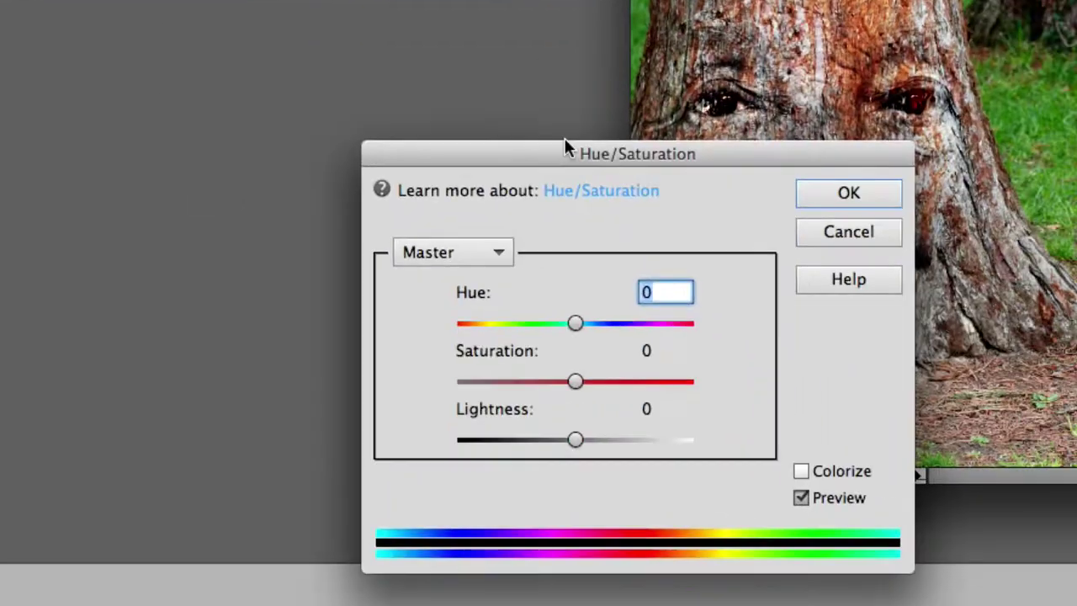
pyautogui.moveTo(565, 148); pyautogui.dragTo(1076, 85)
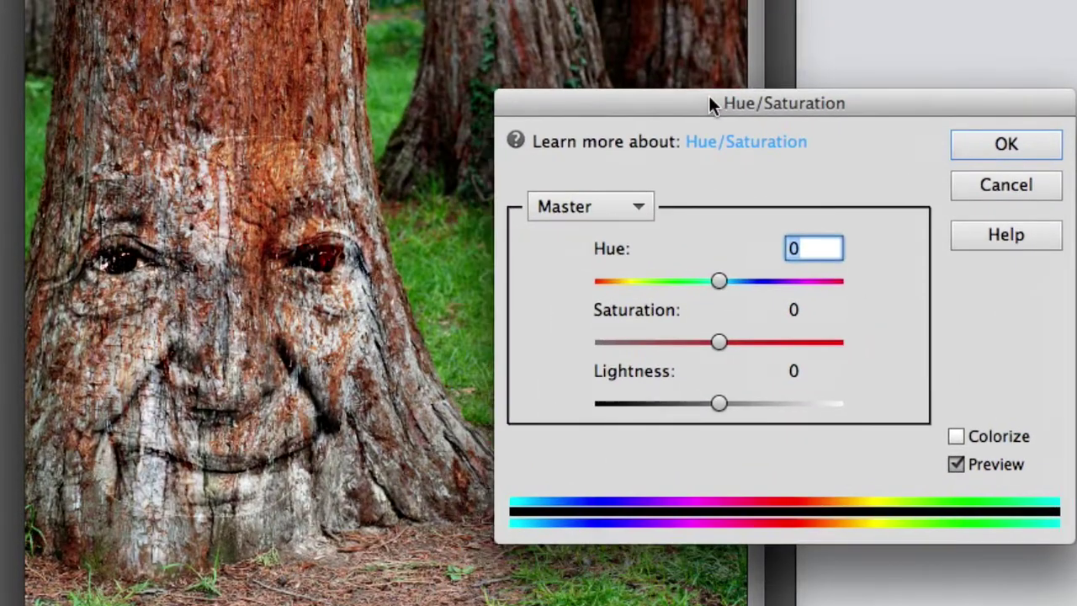
pyautogui.moveTo(709, 97); pyautogui.dragTo(670, 105)
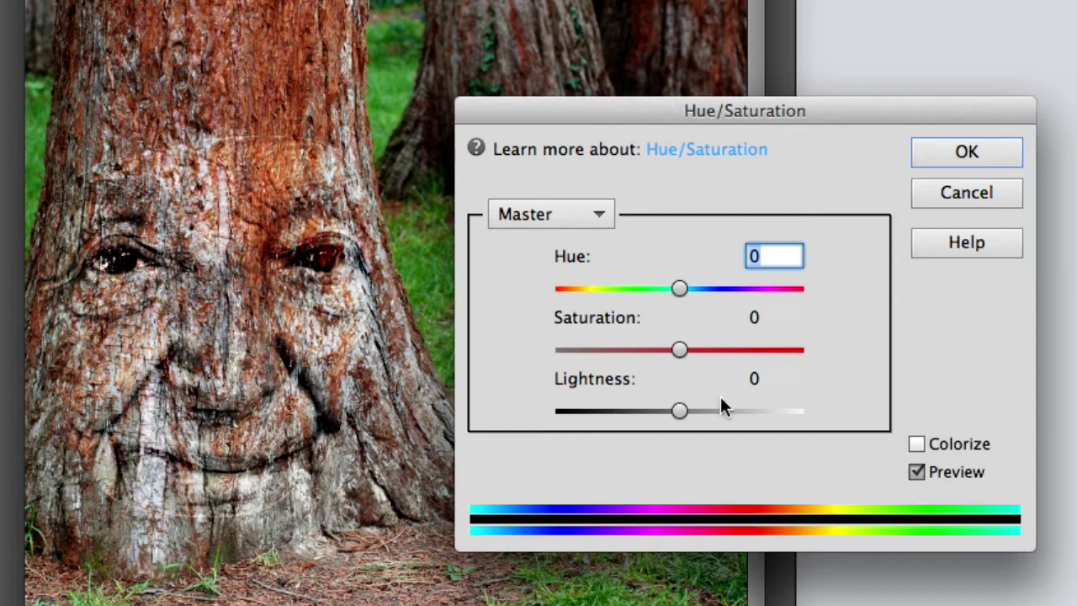
pyautogui.moveTo(676, 408); pyautogui.dragTo(678, 409)
pyautogui.click(957, 193)
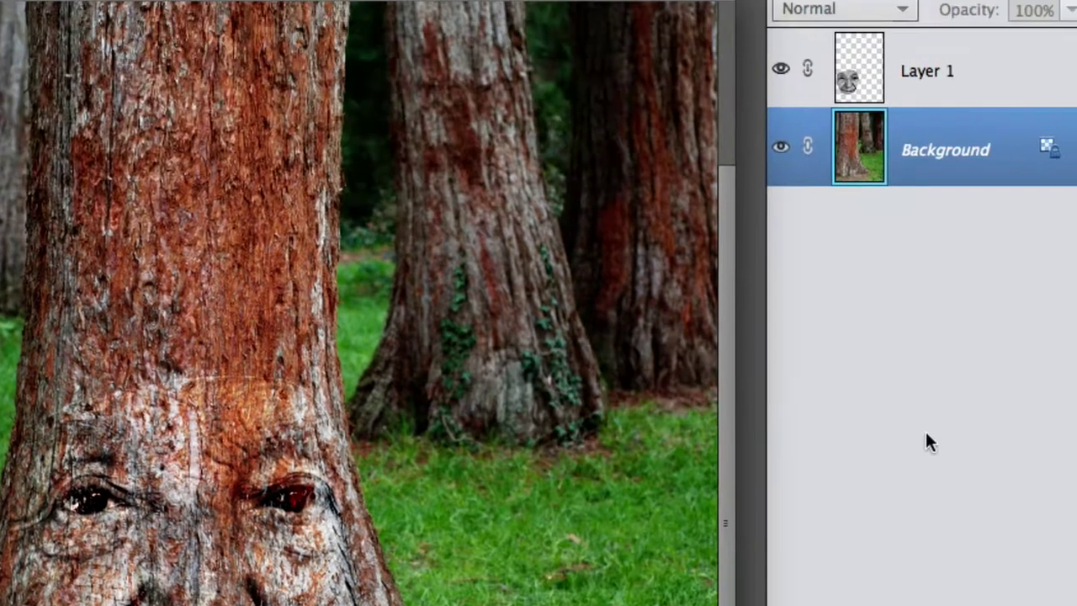
pyautogui.click(905, 97)
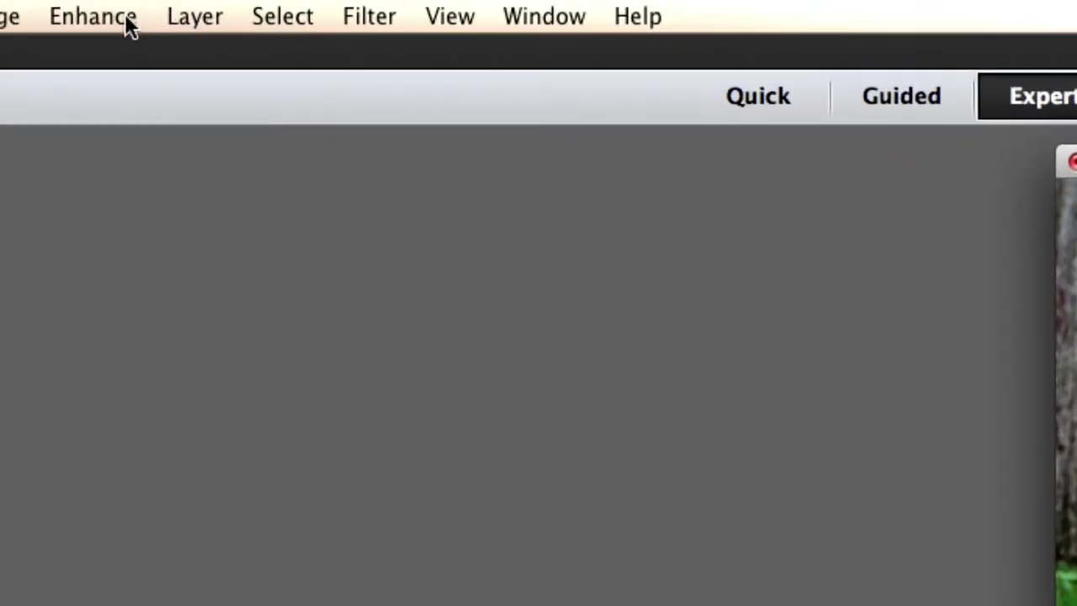
# Lower the face layer's Lightness to -23 in Hue/Saturation to darken it into the bark
pyautogui.click(92, 16)
pyautogui.moveTo(164, 351)
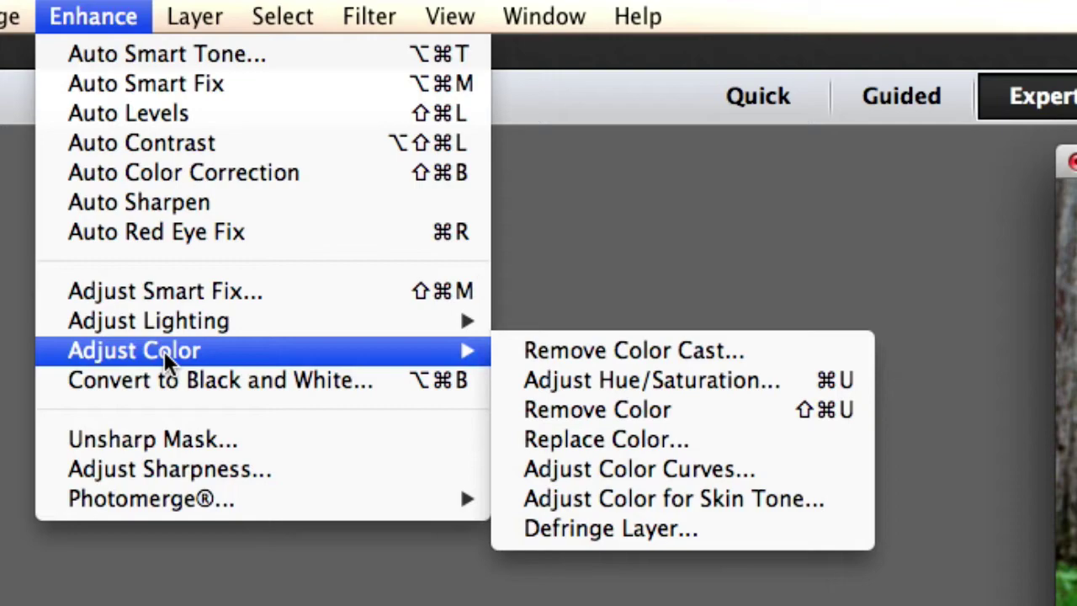
pyautogui.click(695, 380)
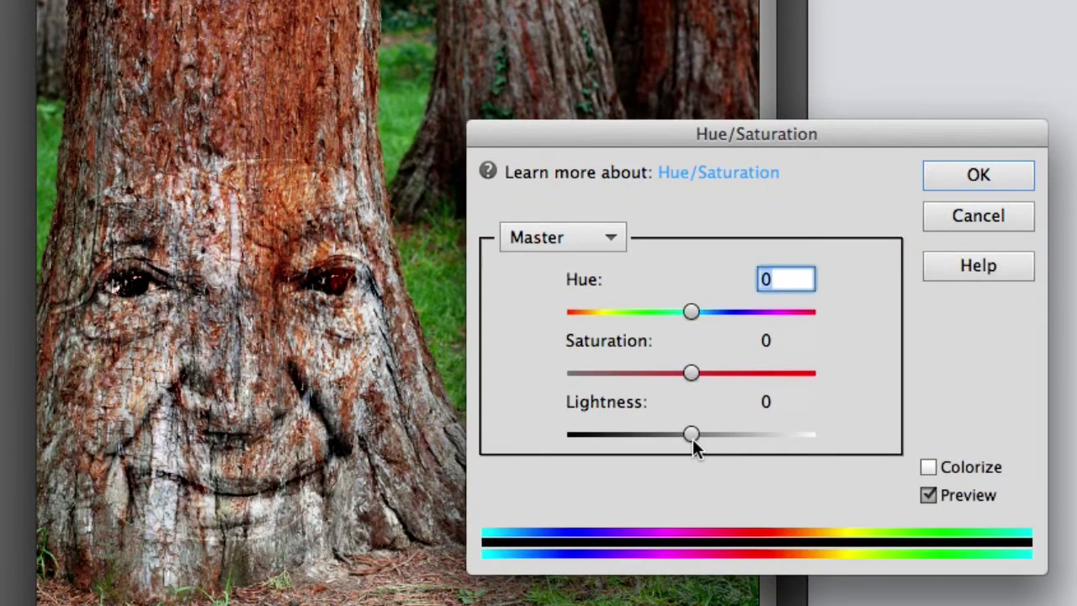
pyautogui.click(693, 438)
pyautogui.moveTo(693, 439); pyautogui.dragTo(662, 446)
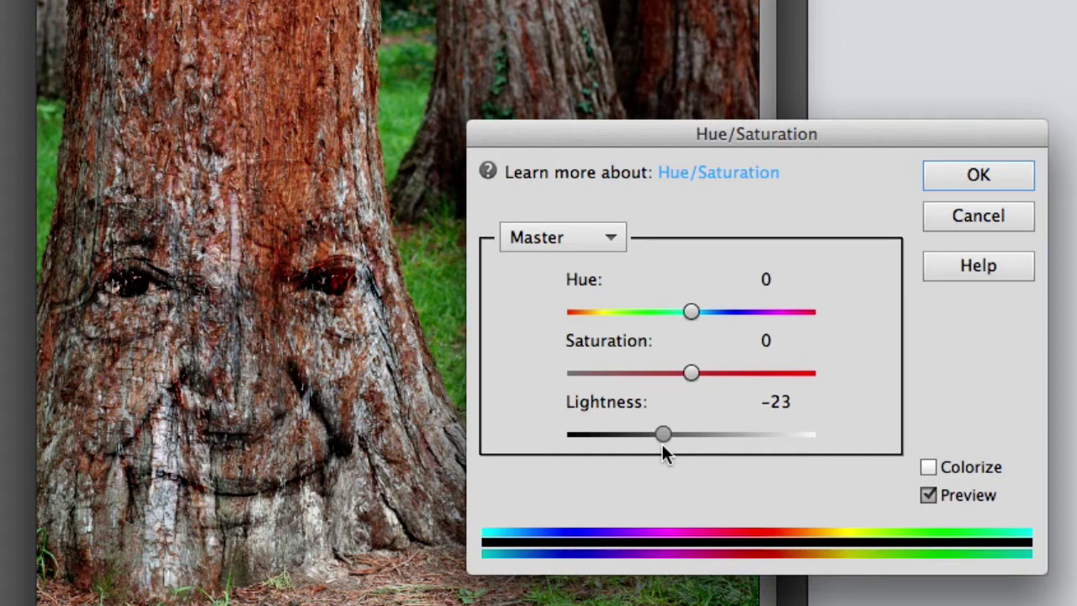